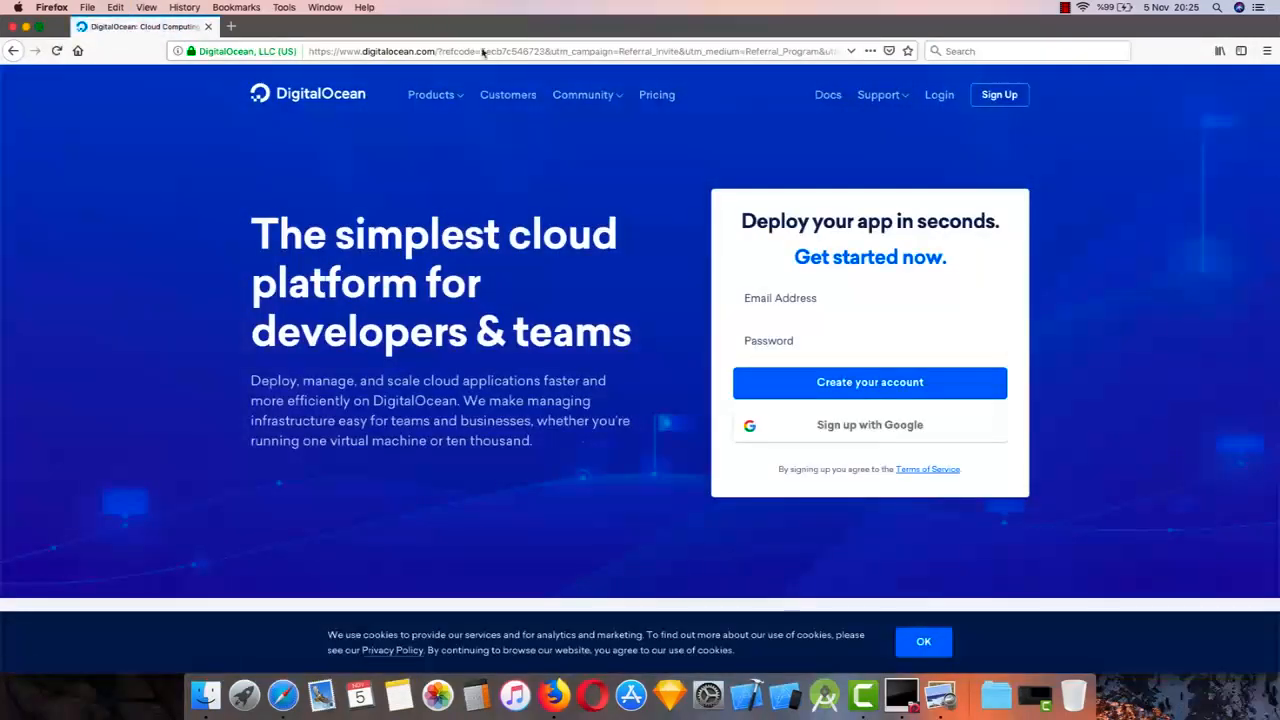
Open the DigitalOcean sign-up form and fill in the full name and e-mail address
left_click(1008, 96)
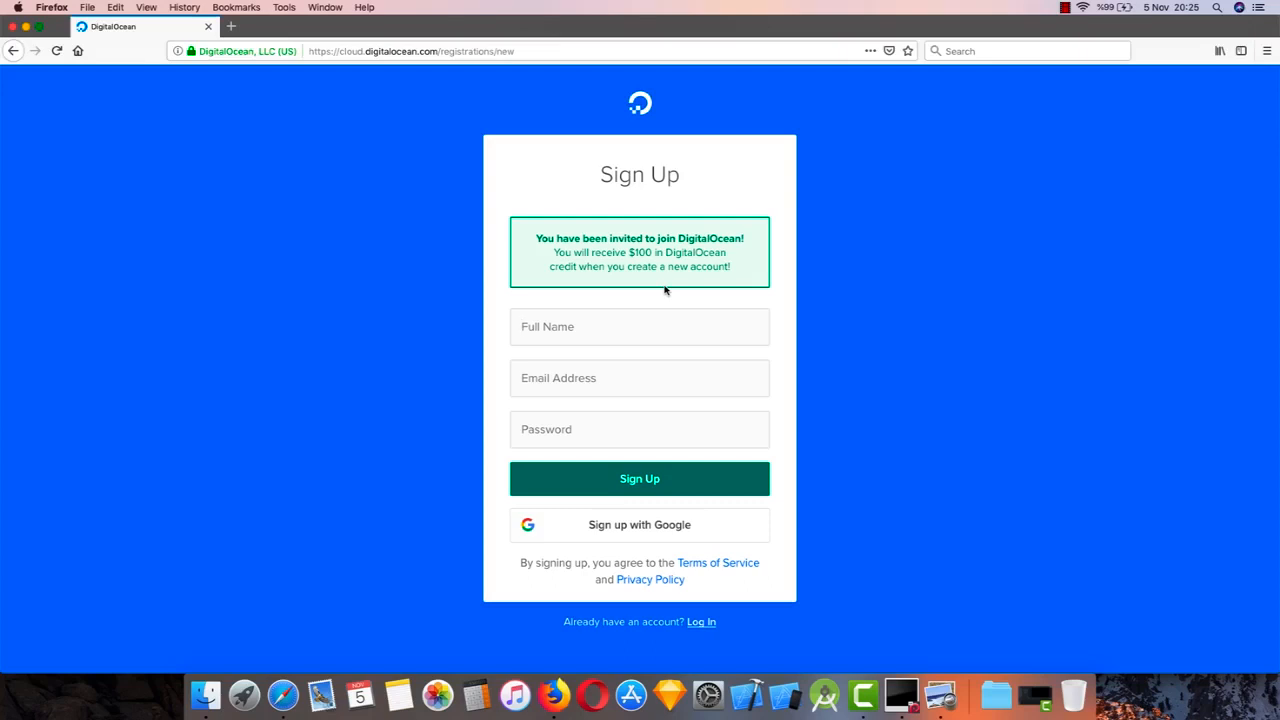
key("Tab")
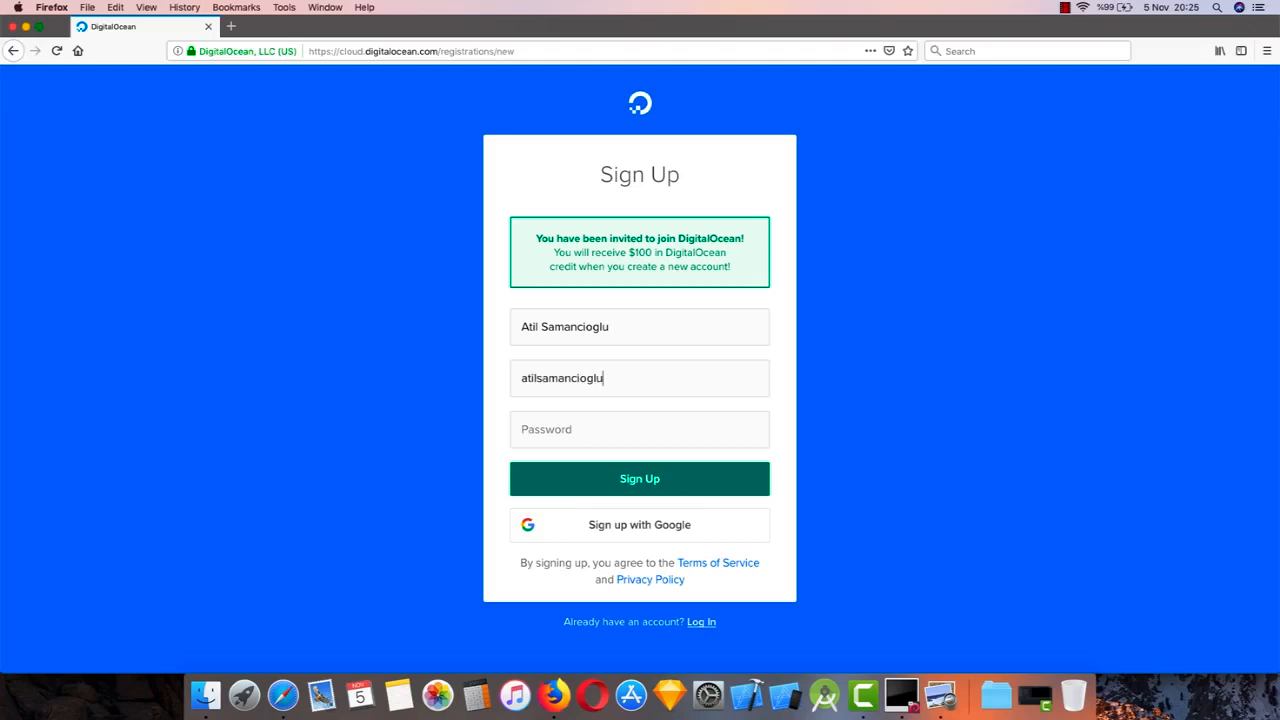
Enter the account password, submit the registration and confirm the account's e-mail address
key("Tab")
type("a")
type("•••••••")
left_click(667, 482)
left_click(396, 177)
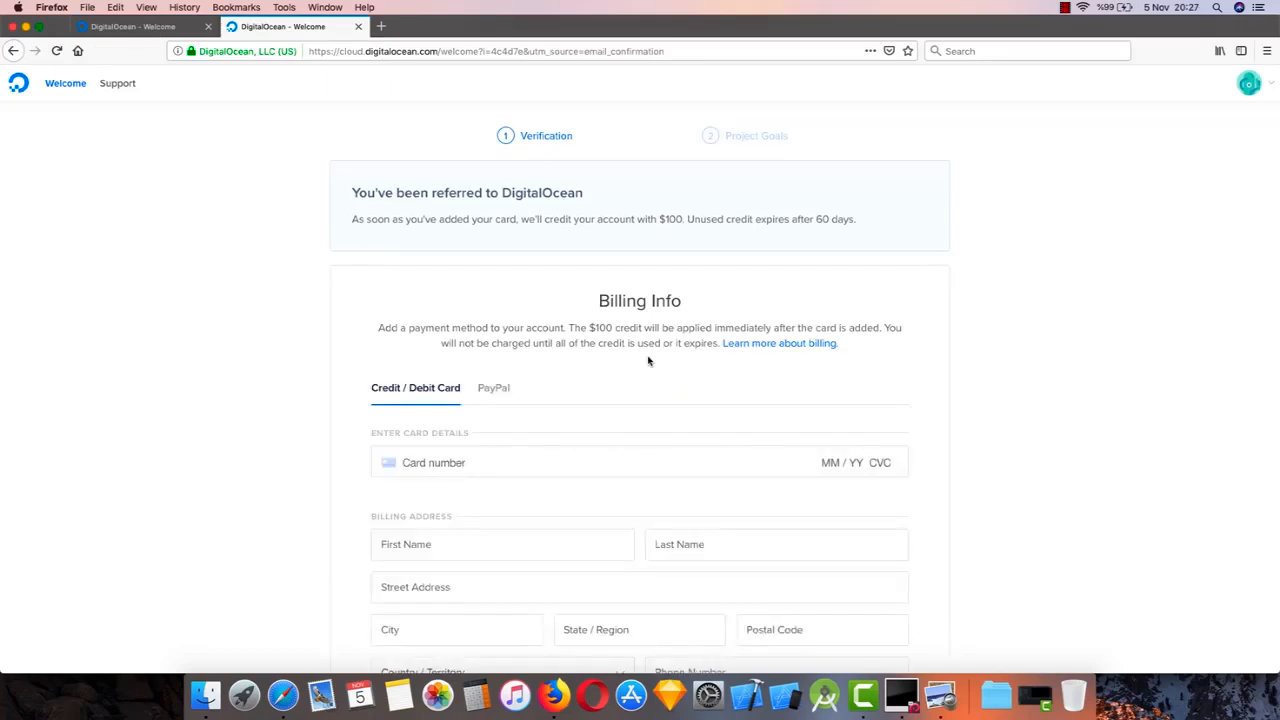
scroll(648, 361, "down", 2)
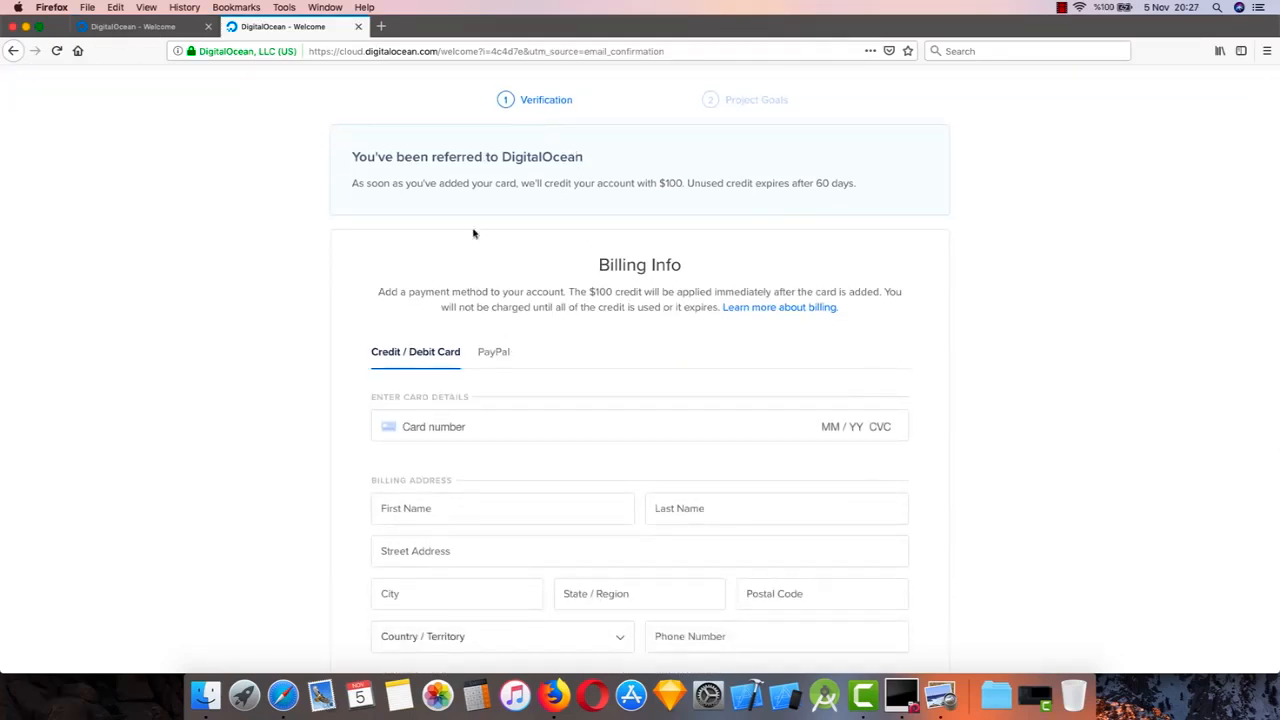
scroll(620, 356, "down", 5)
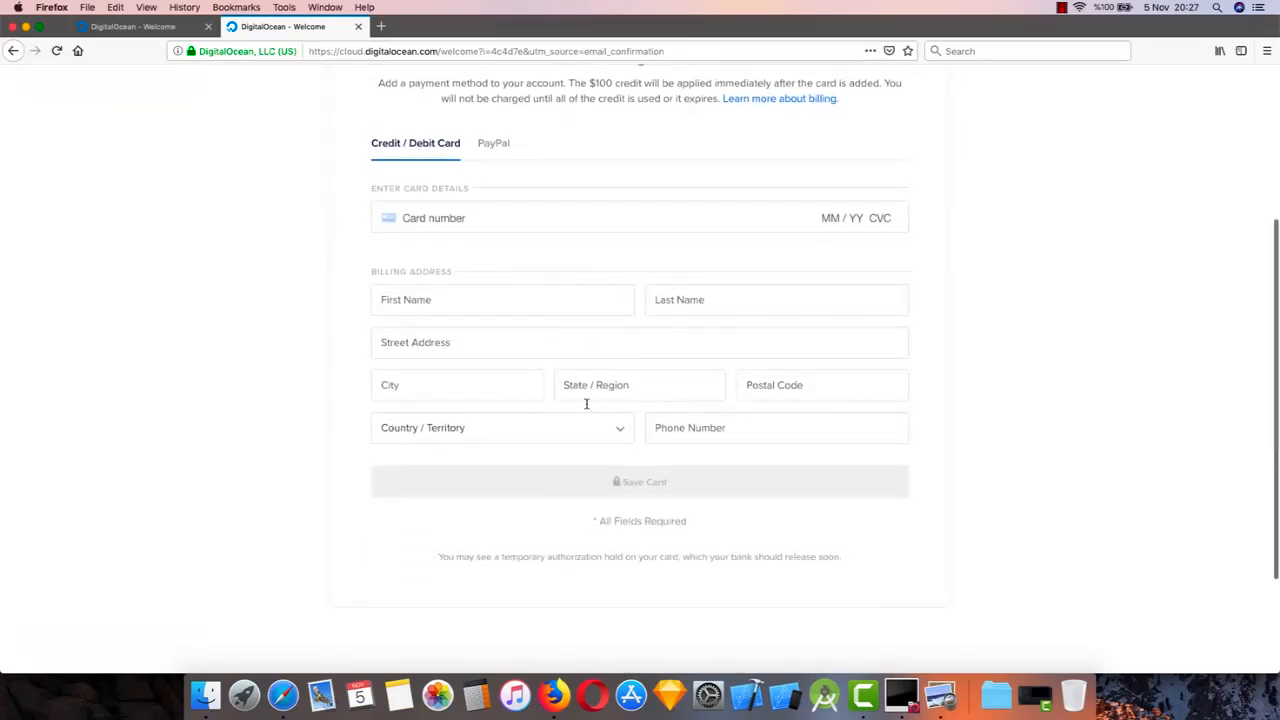
scroll(641, 320, "up", 3)
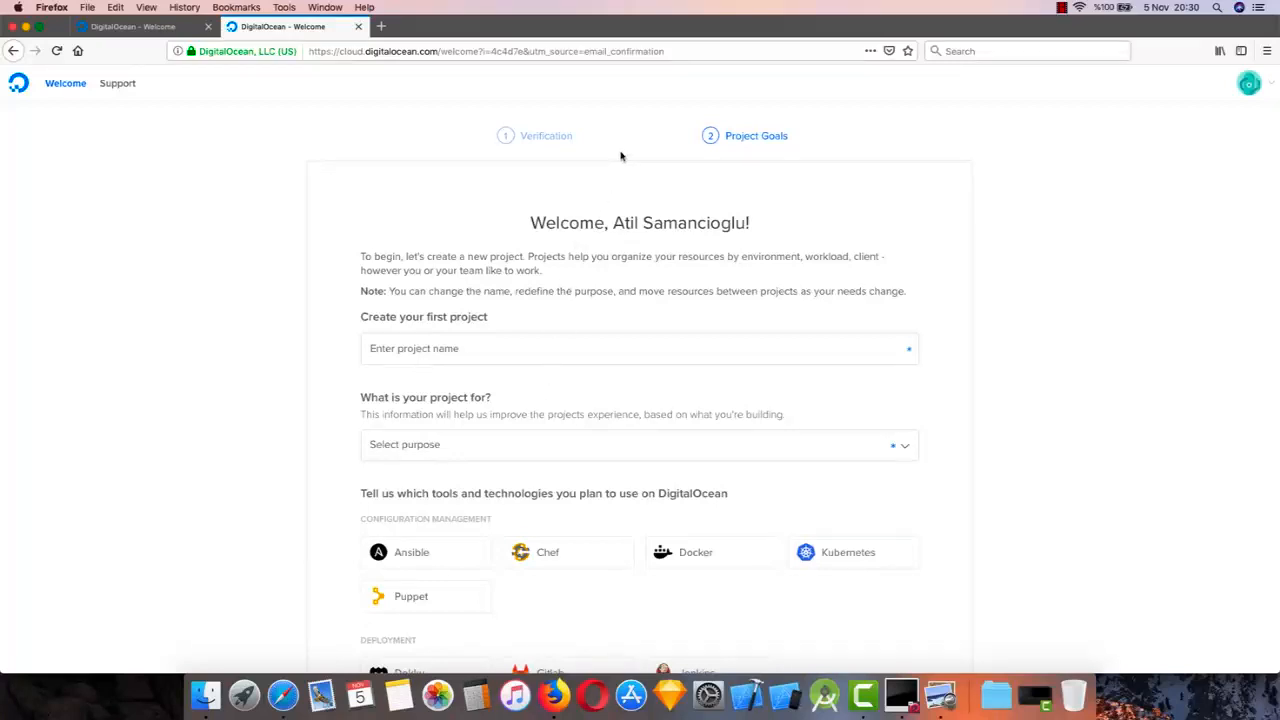
Name the first project GameWebServer and set its purpose to Just trying out DigitalOcean
scroll(610, 402, "down", 2)
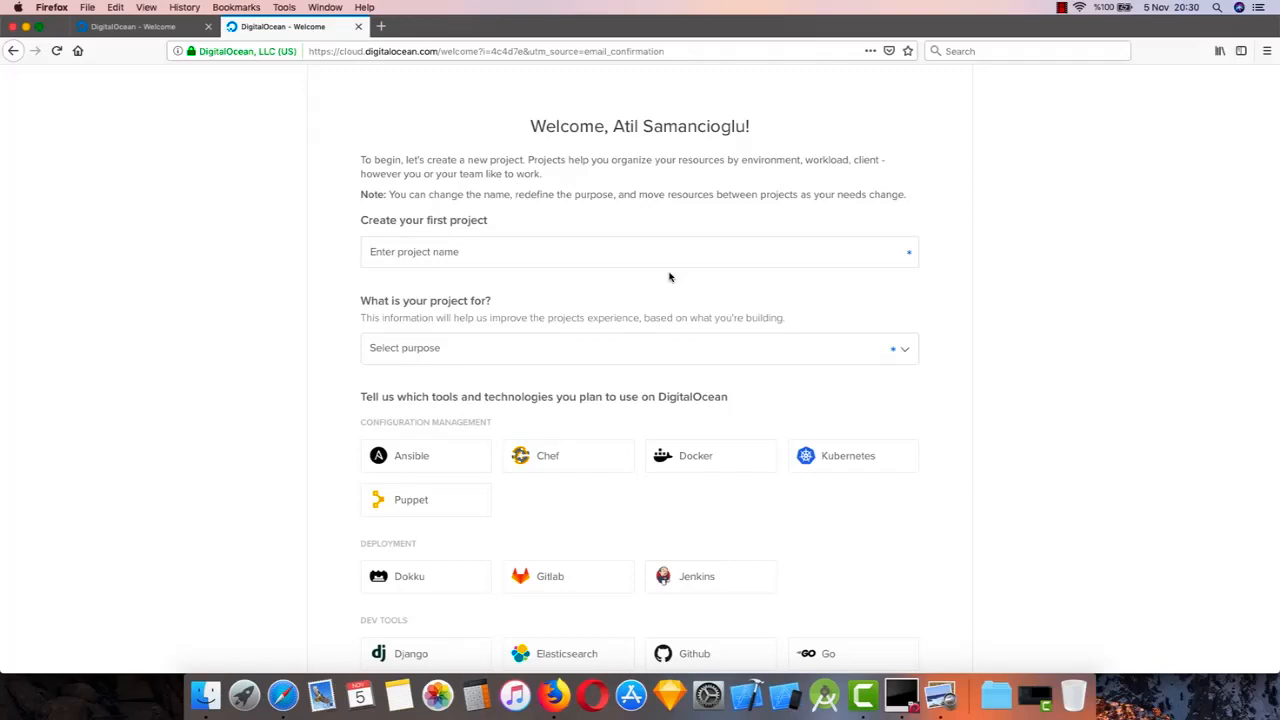
scroll(615, 219, "up", 2)
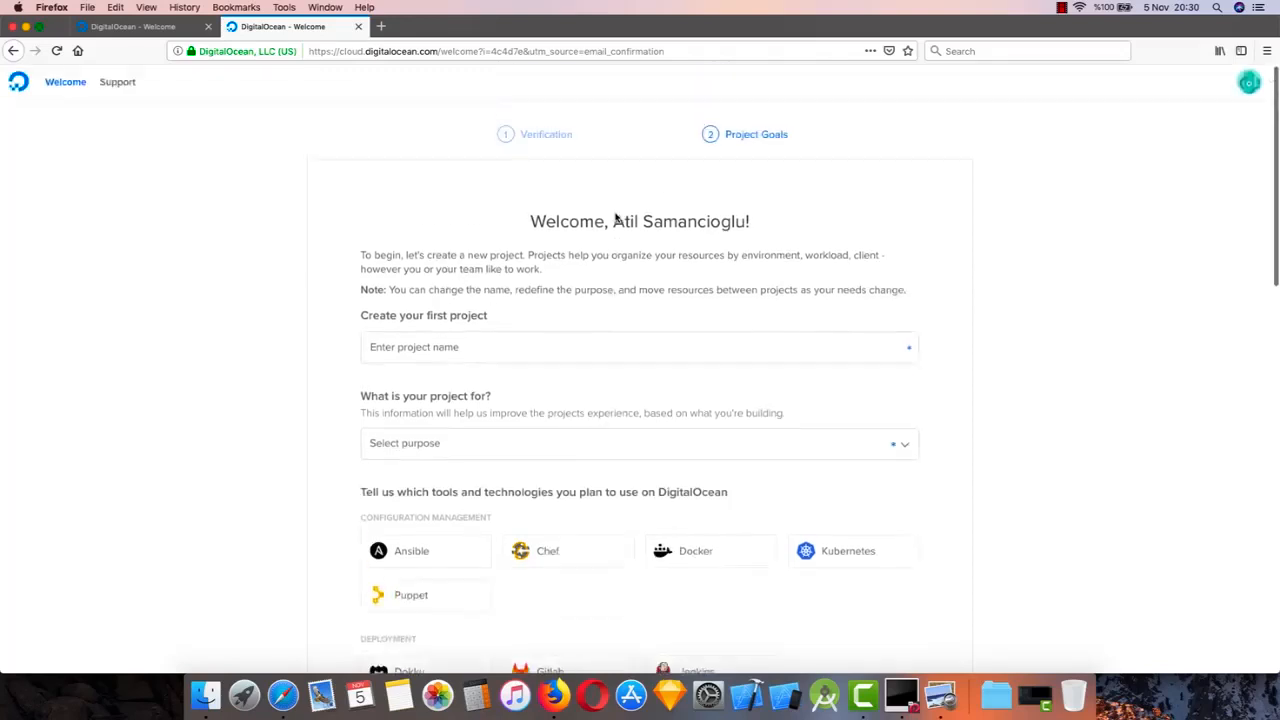
scroll(614, 214, "down", 1)
scroll(569, 246, "up", 1)
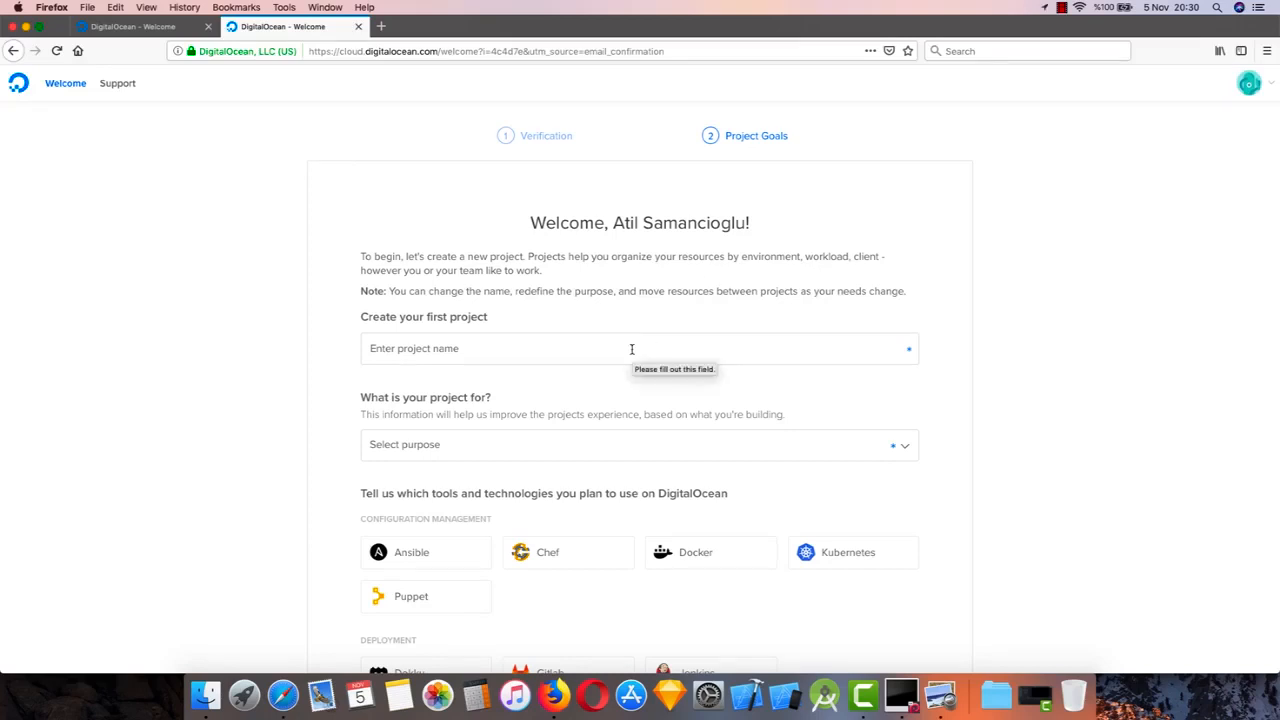
scroll(583, 256, "down", 2)
left_click(531, 284)
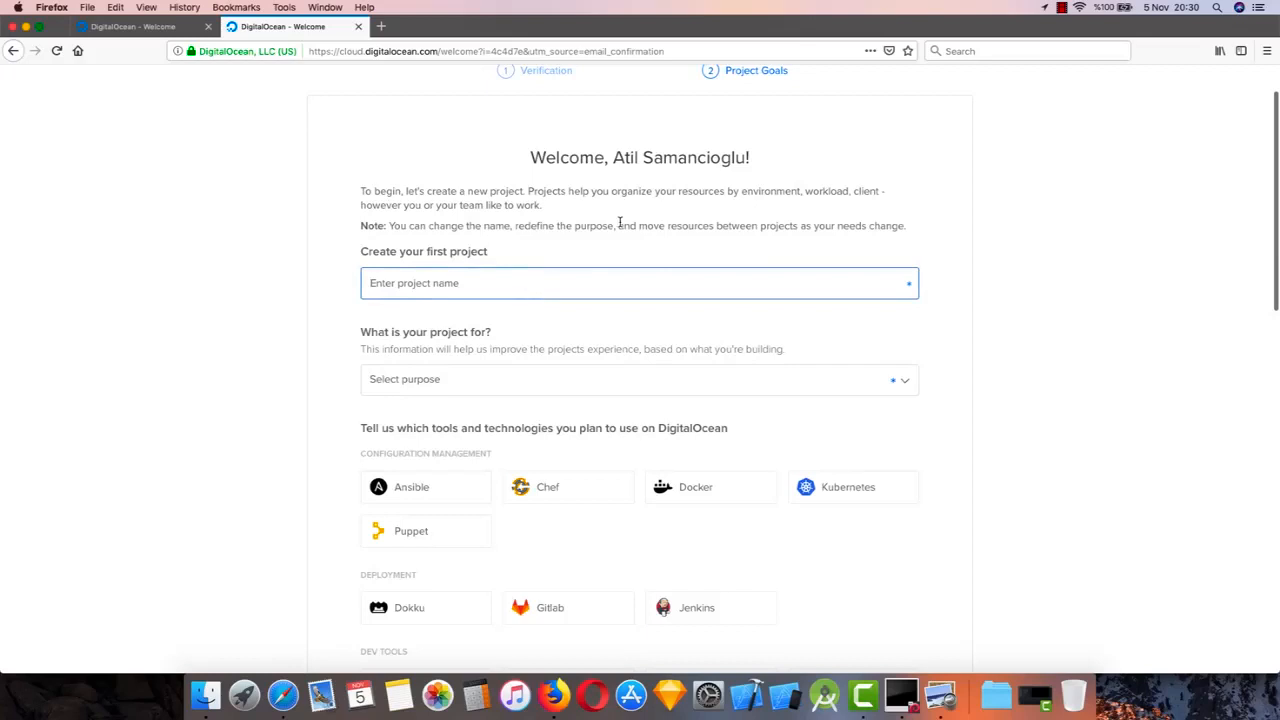
scroll(620, 222, "down", 1)
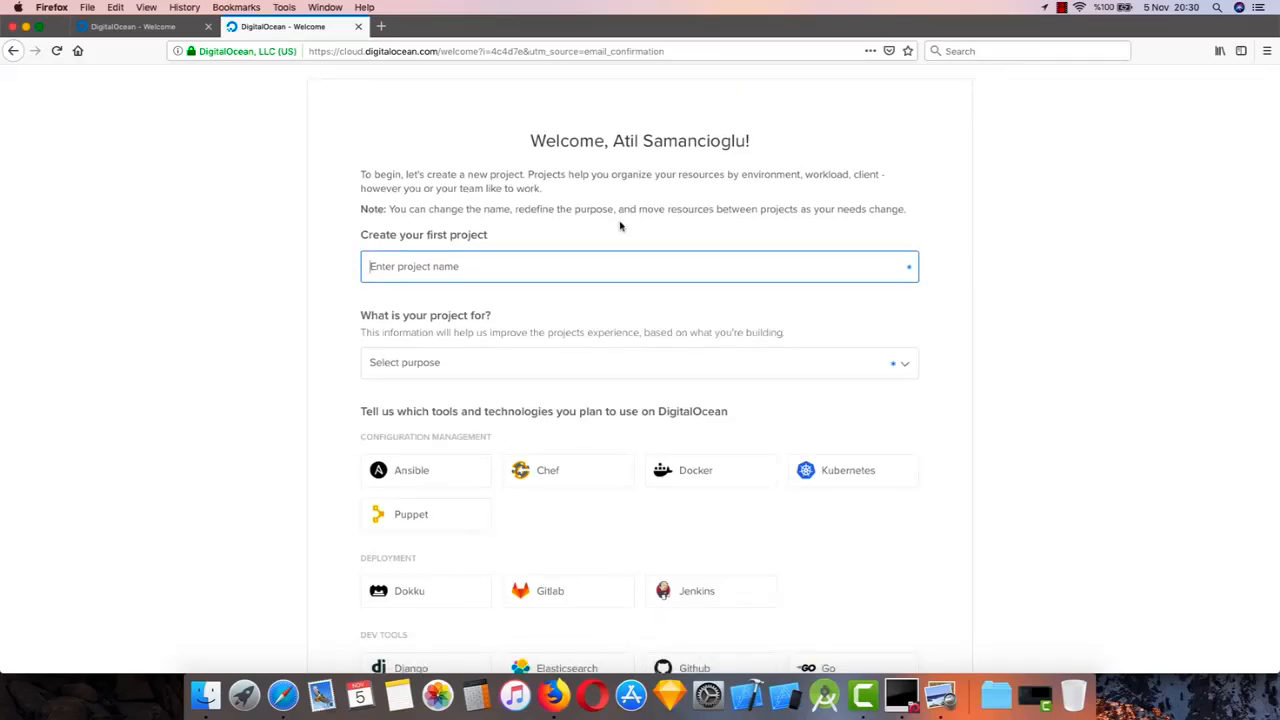
type("GameWebServer")
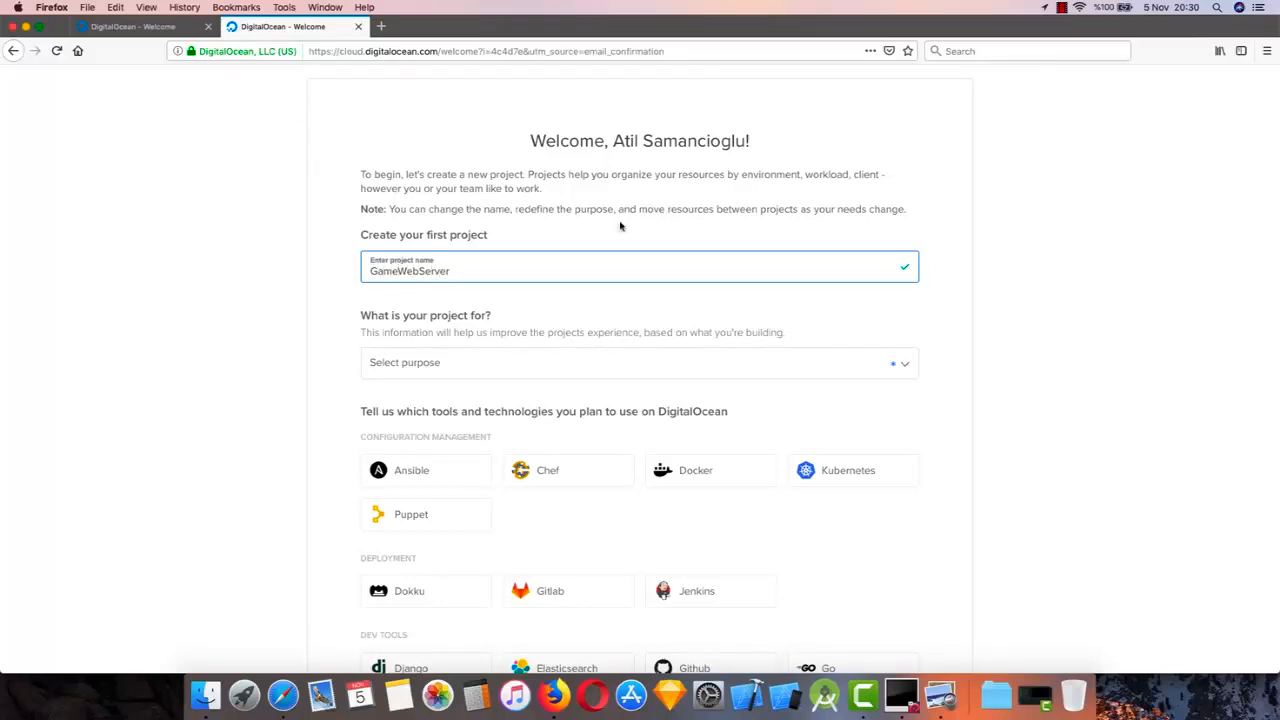
left_click(555, 362)
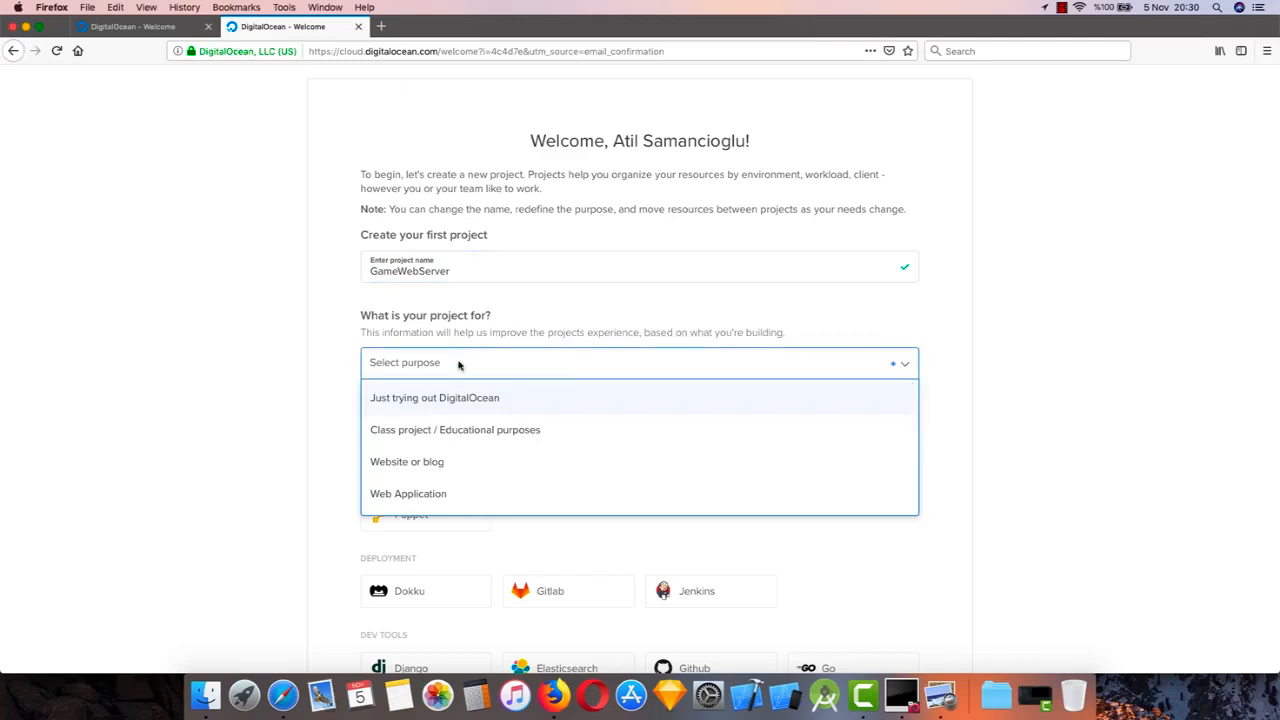
left_click(517, 401)
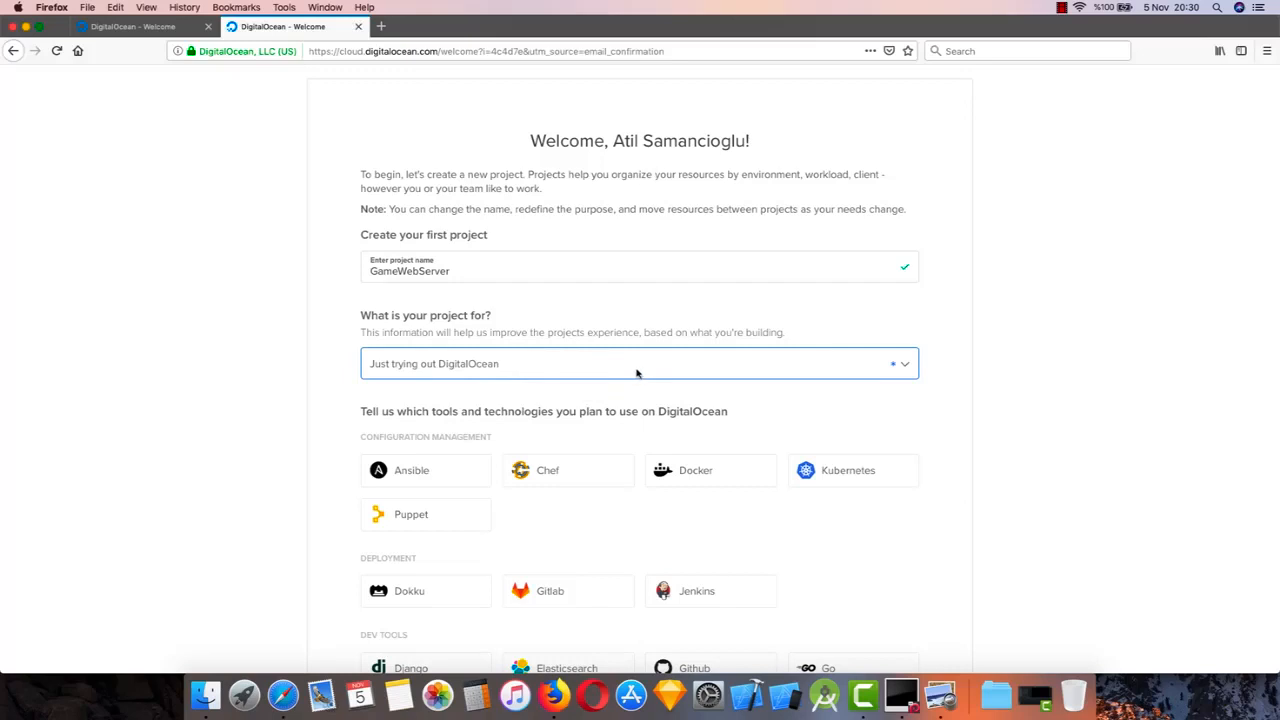
Examine the tools and technologies offered in the project form and its organization size question
scroll(616, 405, "down", 2)
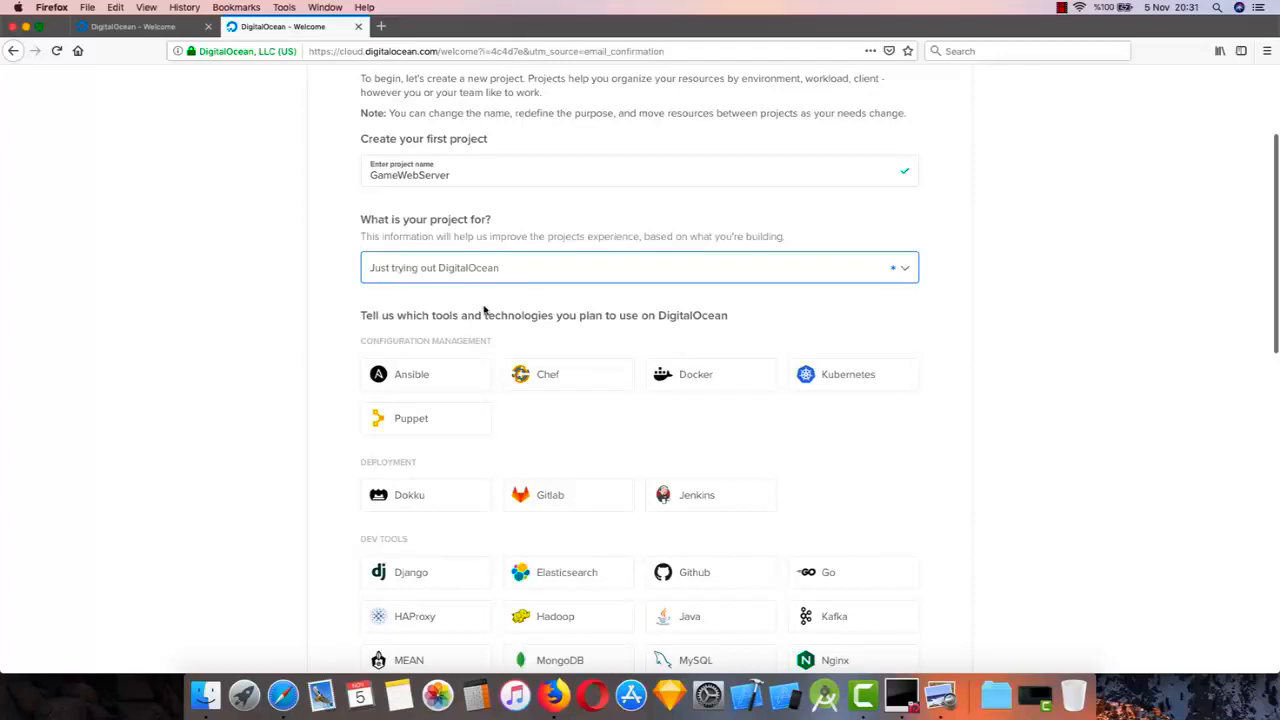
scroll(560, 374, "down", 2)
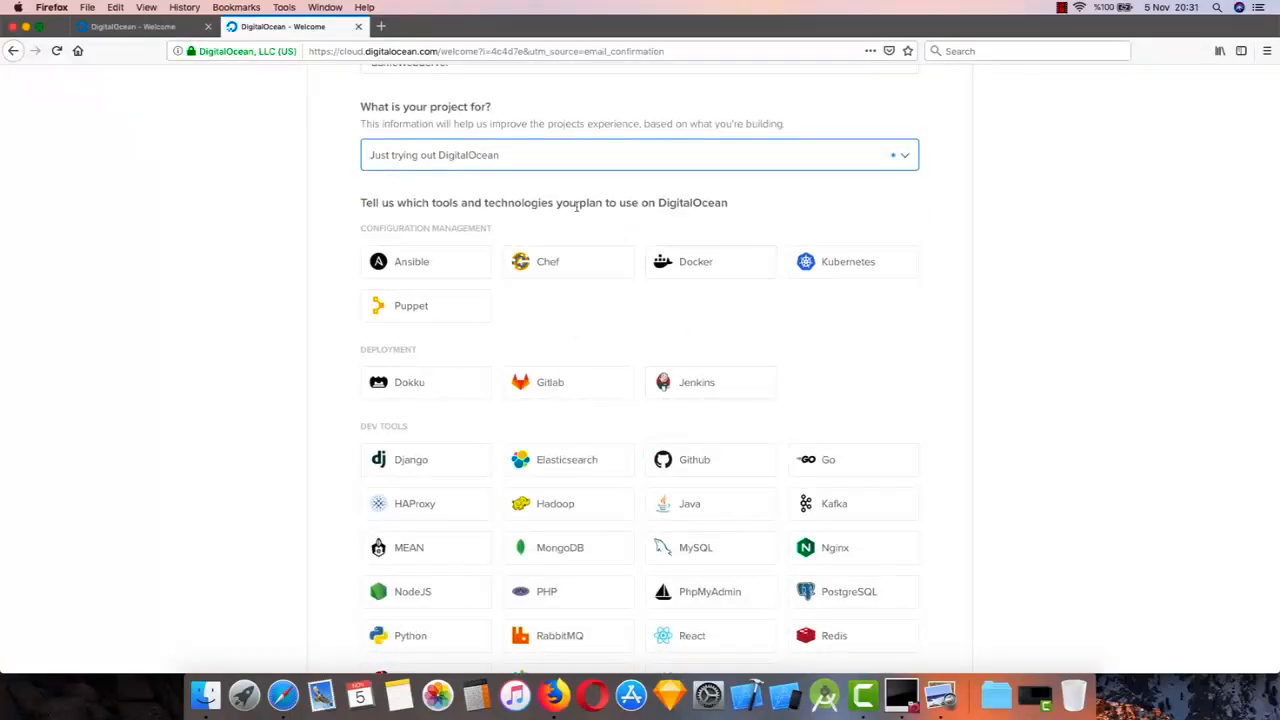
scroll(629, 449, "down", 3)
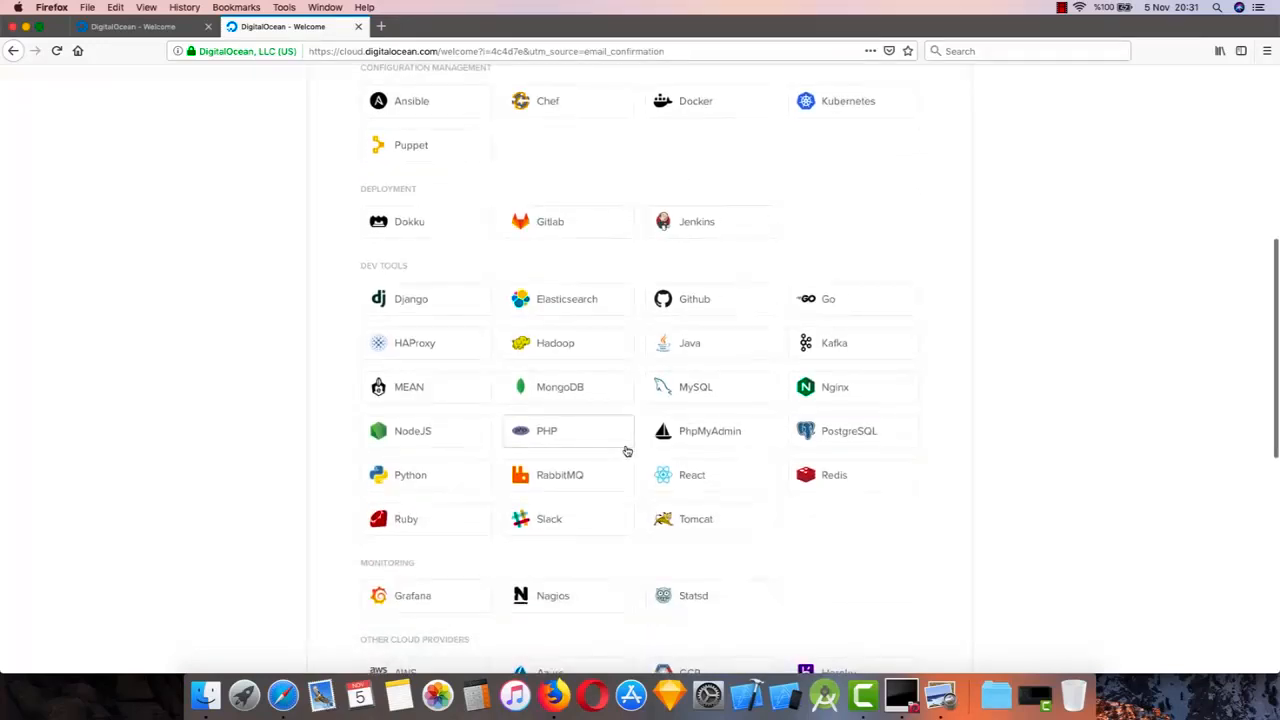
scroll(752, 549, "down", 2)
scroll(752, 549, "down", 2)
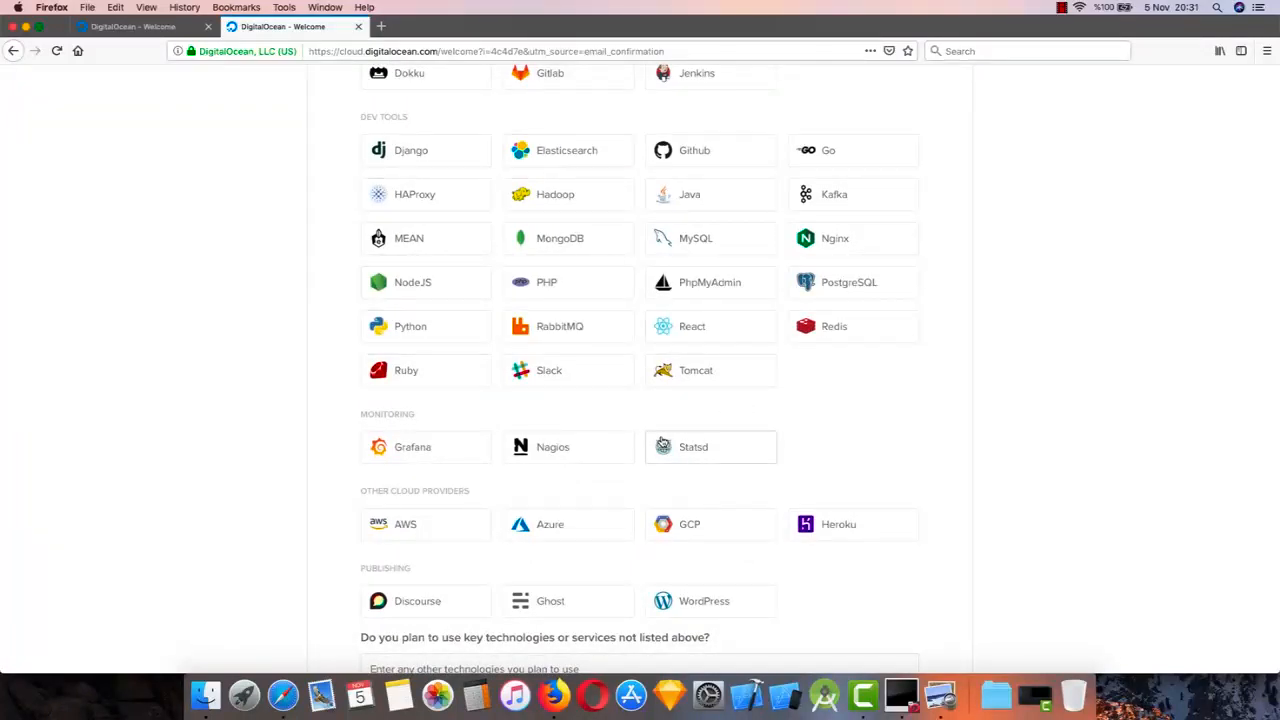
scroll(662, 441, "down", 2)
scroll(662, 441, "down", 3)
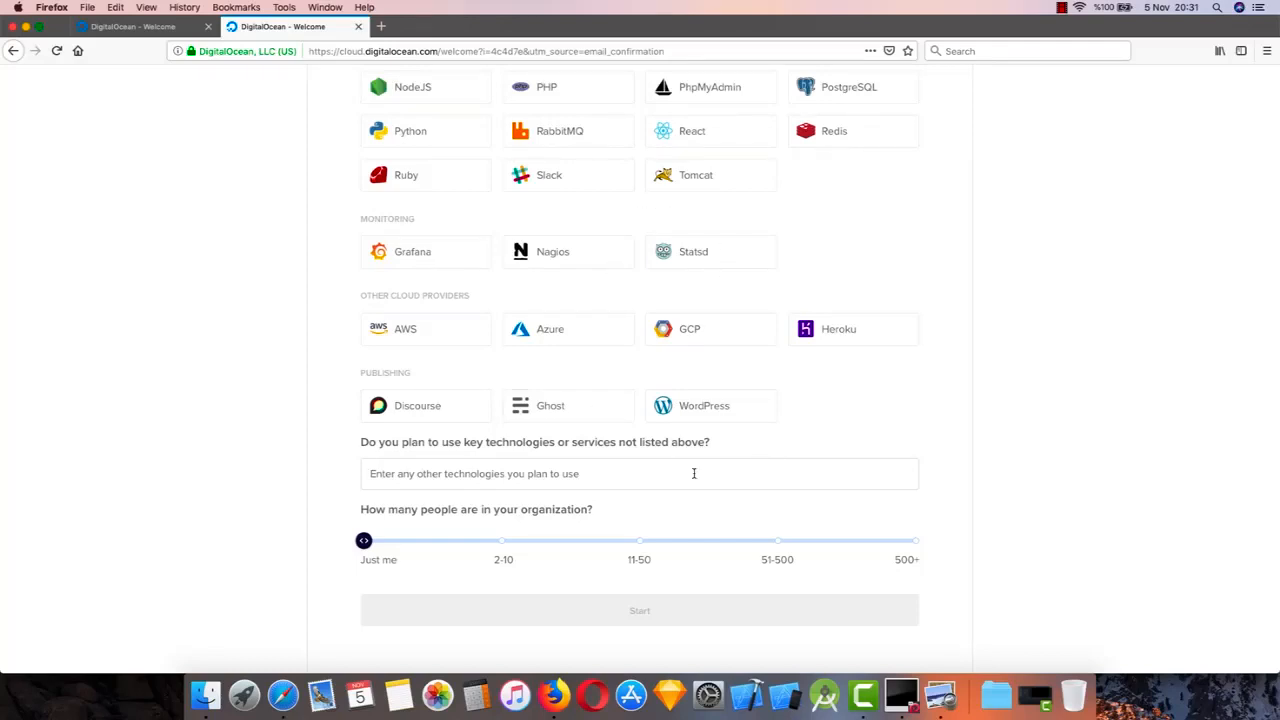
scroll(694, 474, "down", 2)
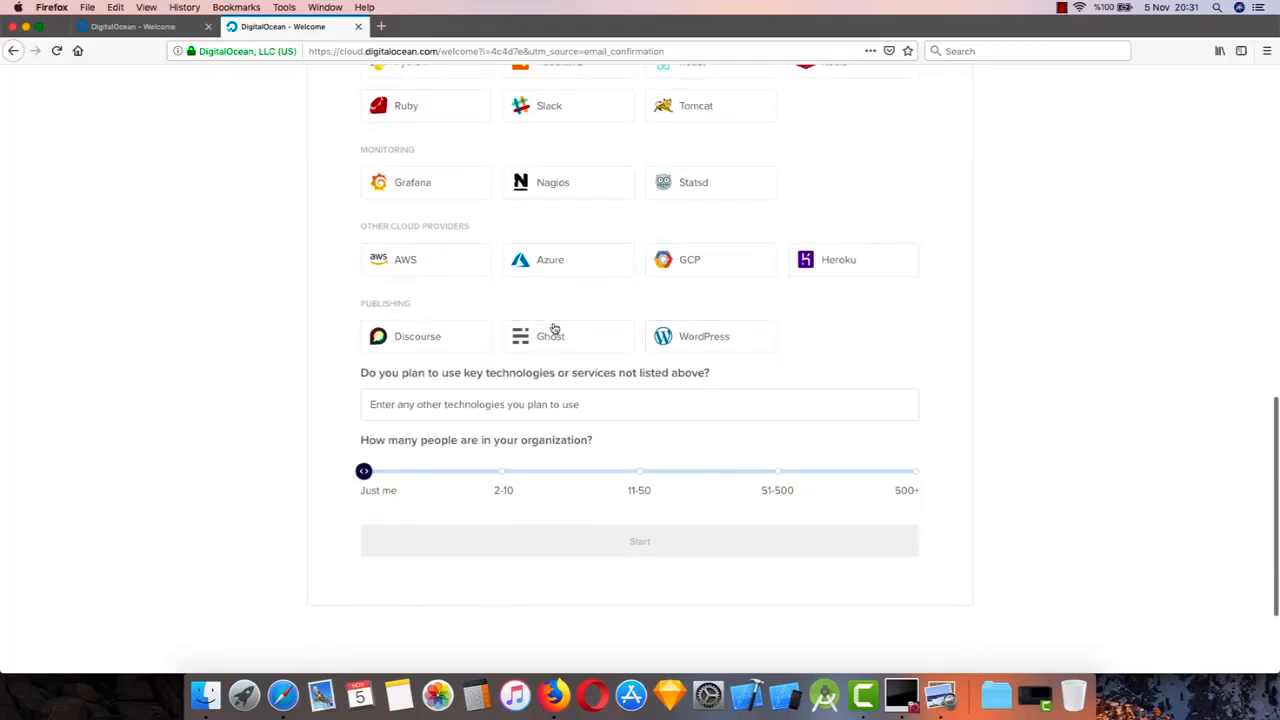
scroll(677, 260, "down", 1)
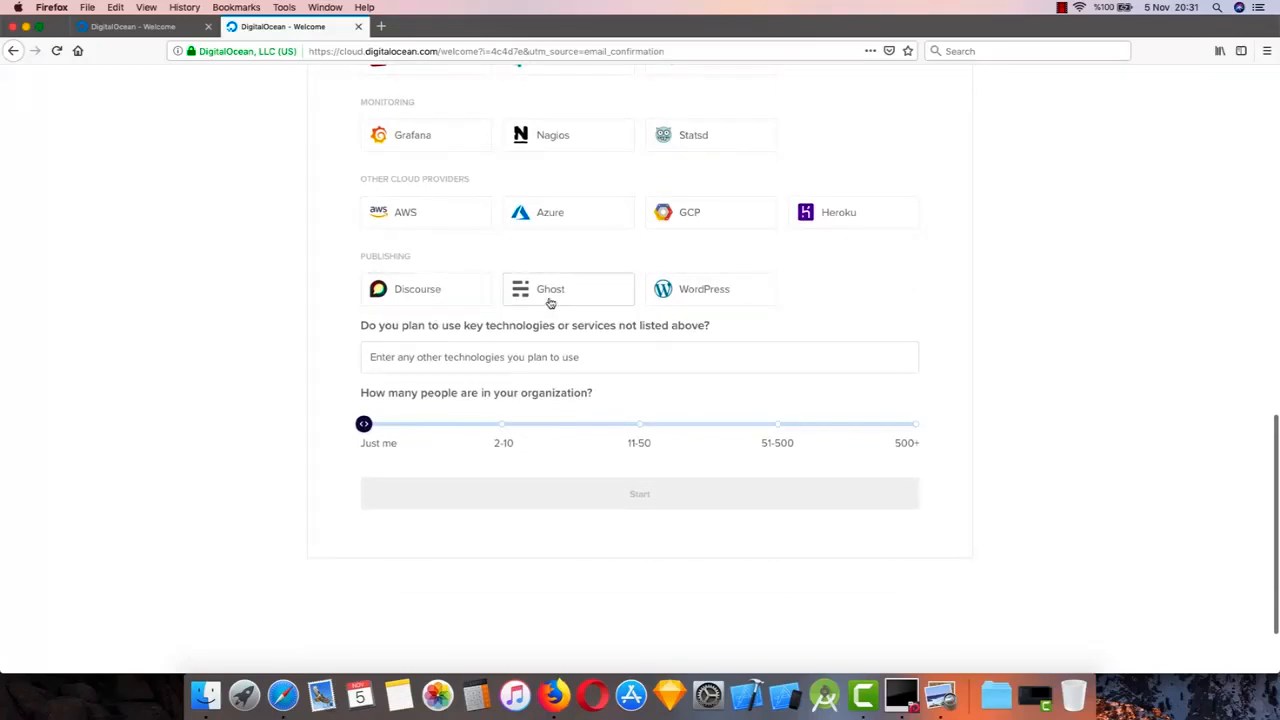
Choose PHP among the planned dev tools and submit the form to start the project
scroll(551, 300, "up", 1)
scroll(638, 344, "up", 10)
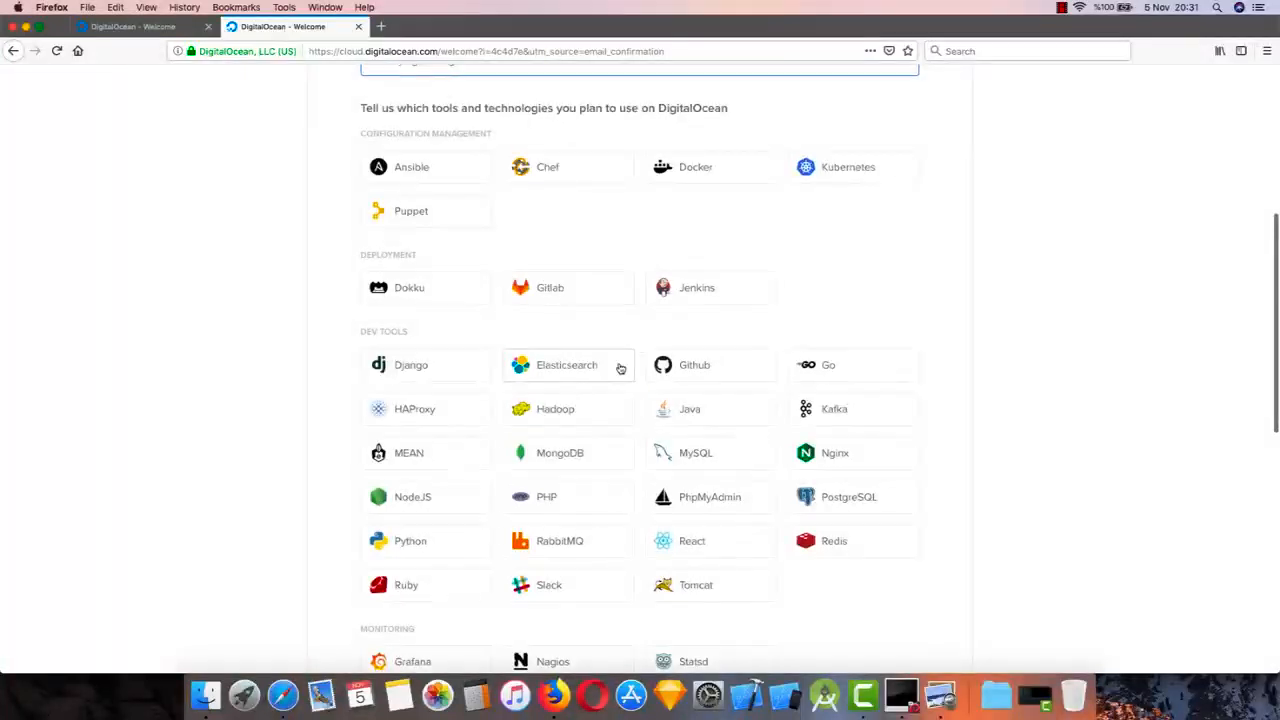
scroll(617, 366, "down", 4)
left_click(600, 311)
scroll(657, 397, "down", 6)
left_click(634, 562)
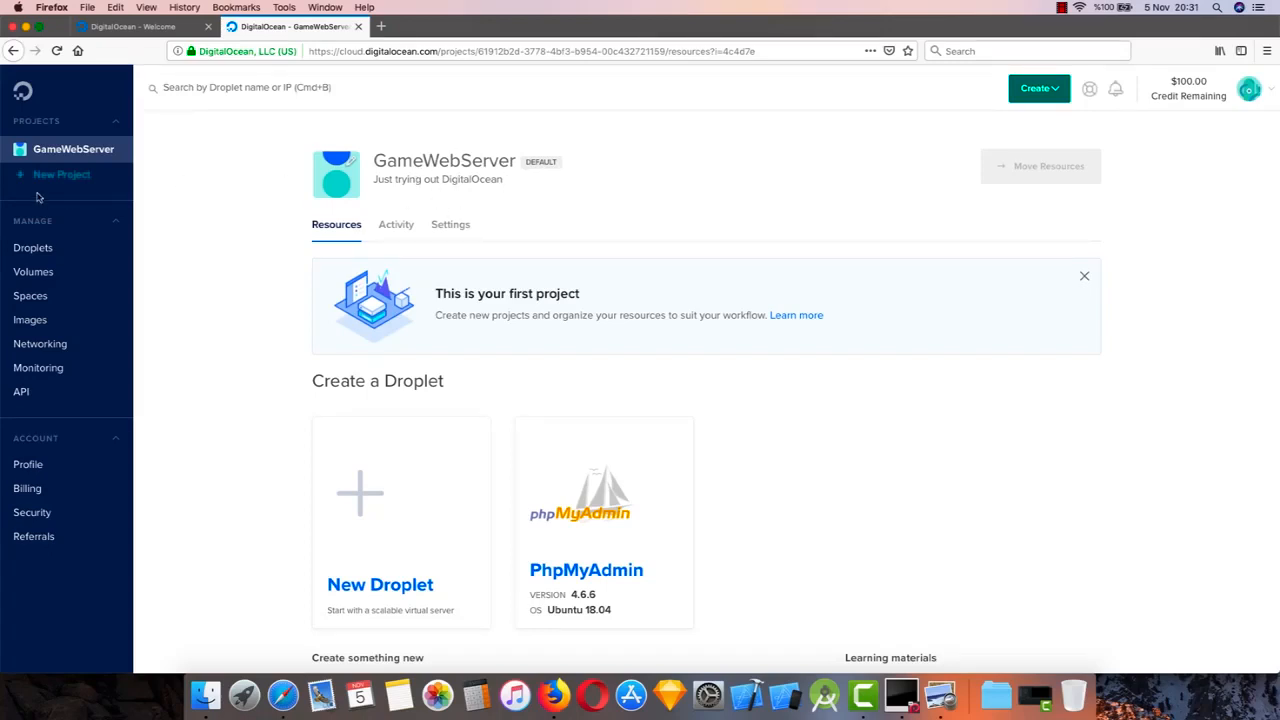
Check the blank new-project form, return to the GameWebServer resources and start creating a new Droplet
left_click(72, 176)
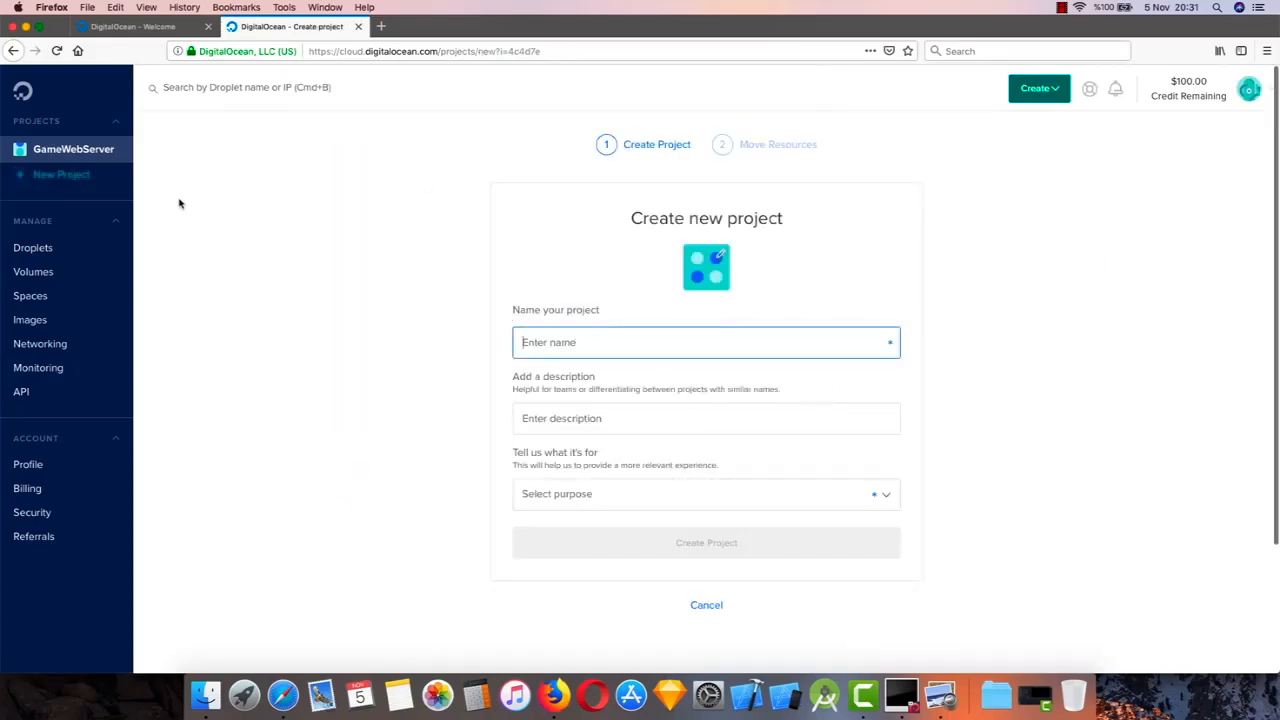
left_click(55, 153)
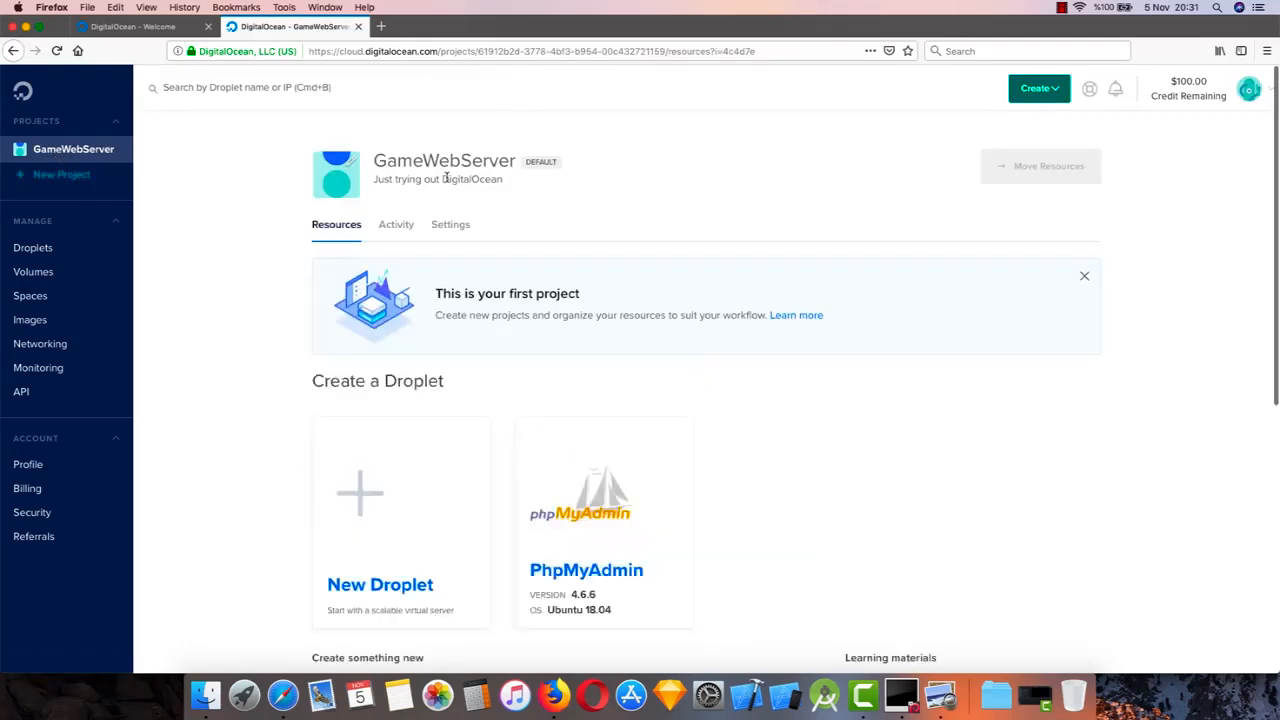
scroll(480, 300, "down", 3)
mouse_move(517, 427)
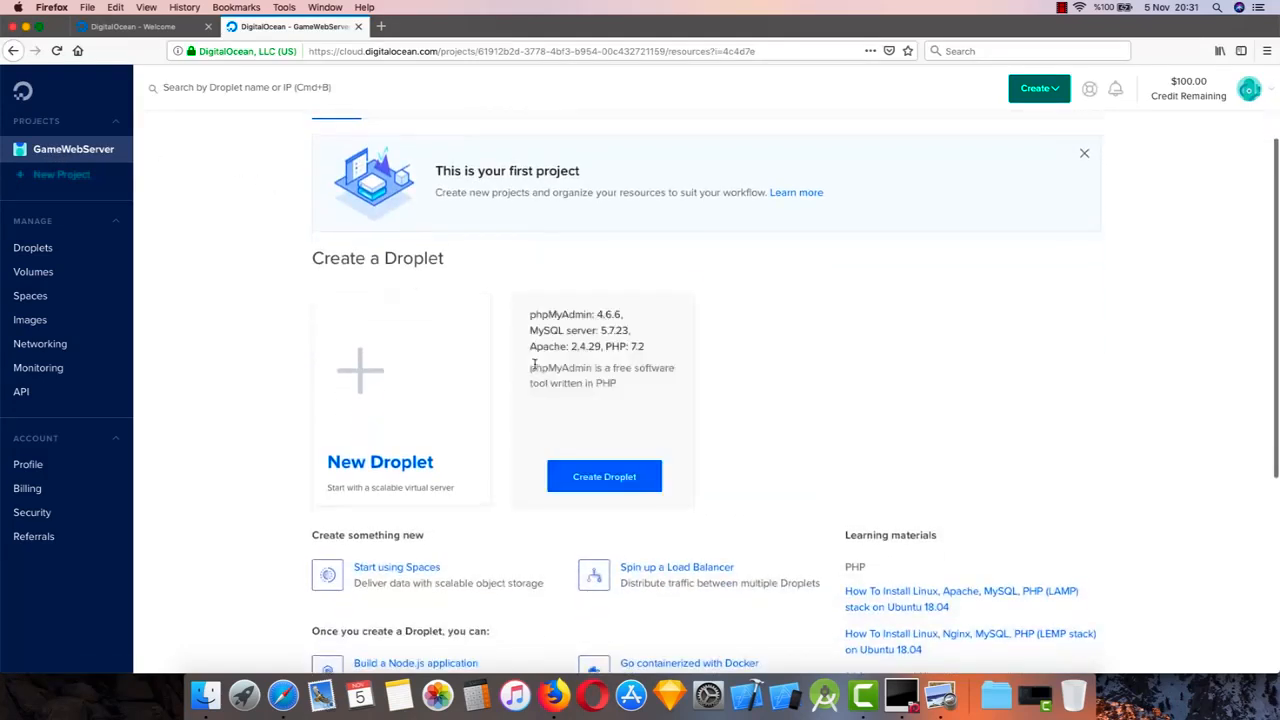
mouse_move(410, 455)
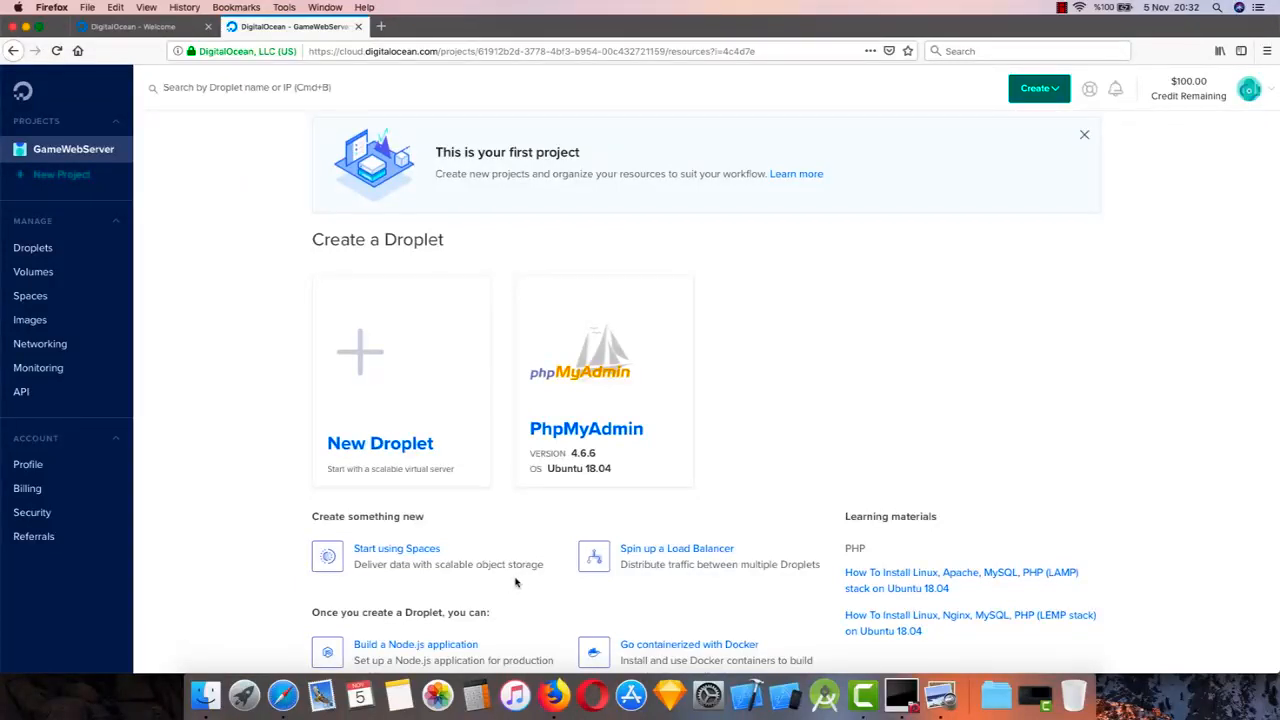
mouse_move(392, 360)
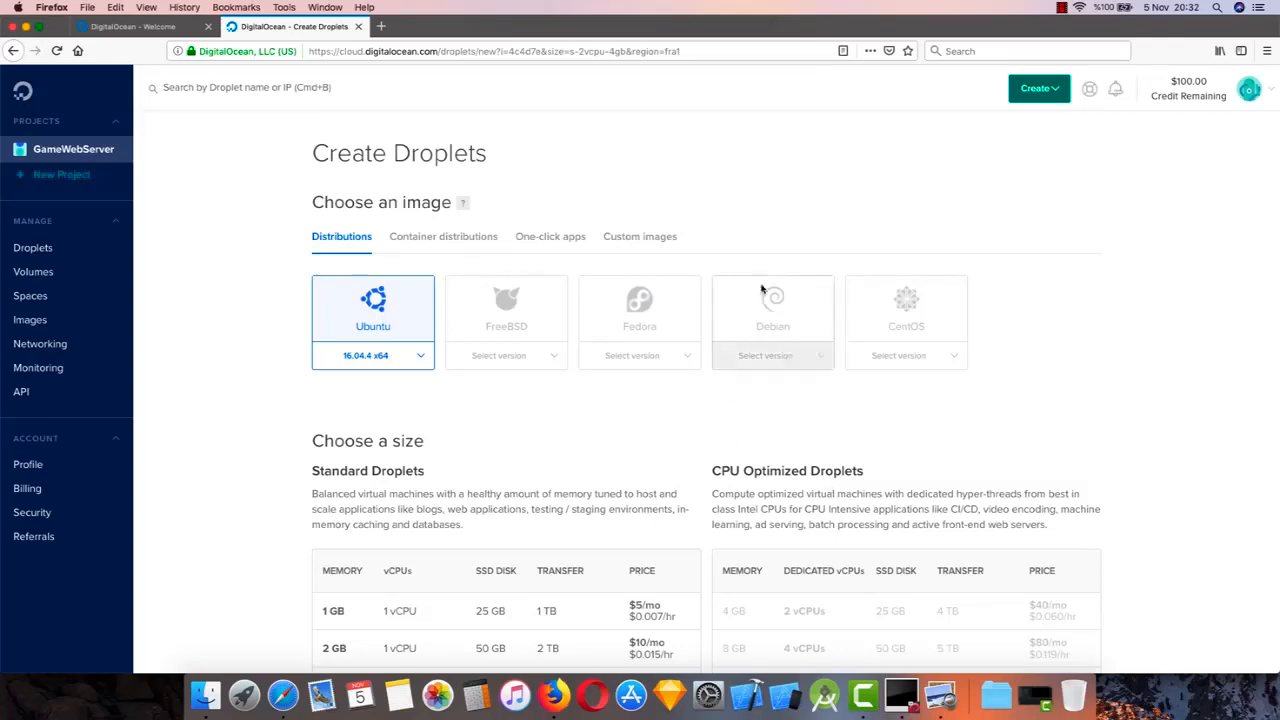
Choose Ubuntu version 16.04.4 x64 as the Droplet's image
scroll(653, 403, "down", 1)
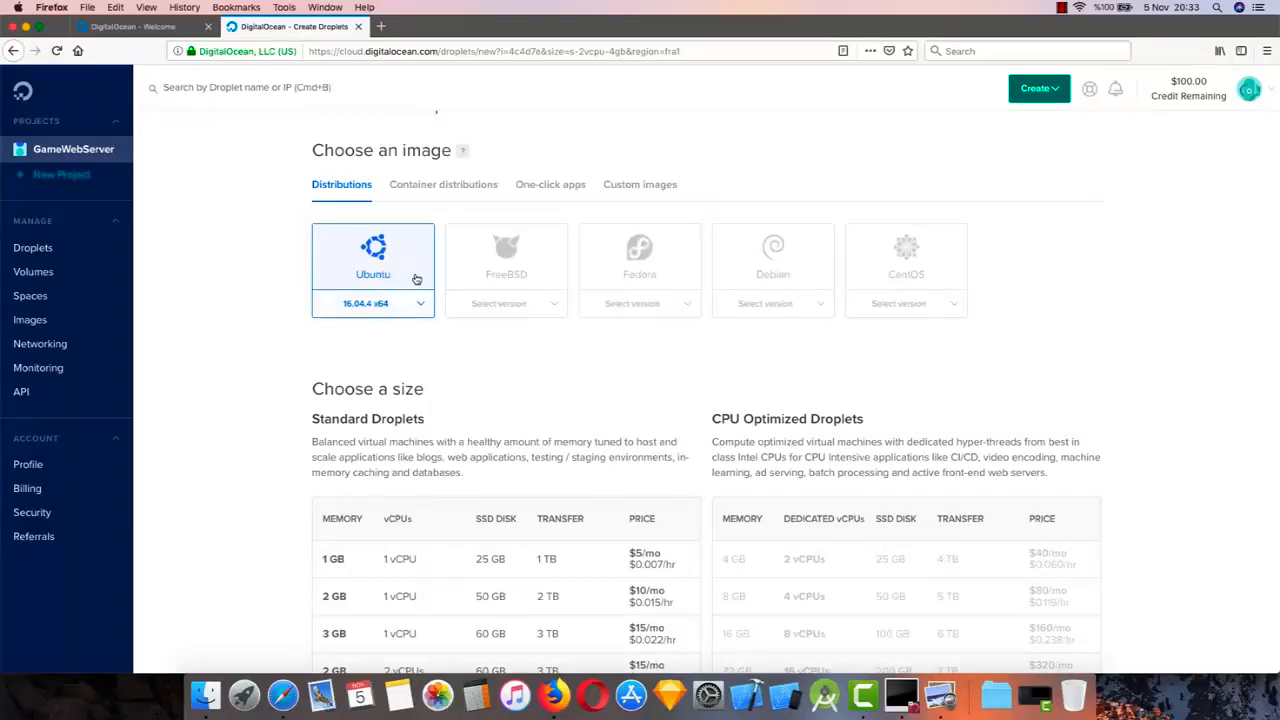
left_click(421, 306)
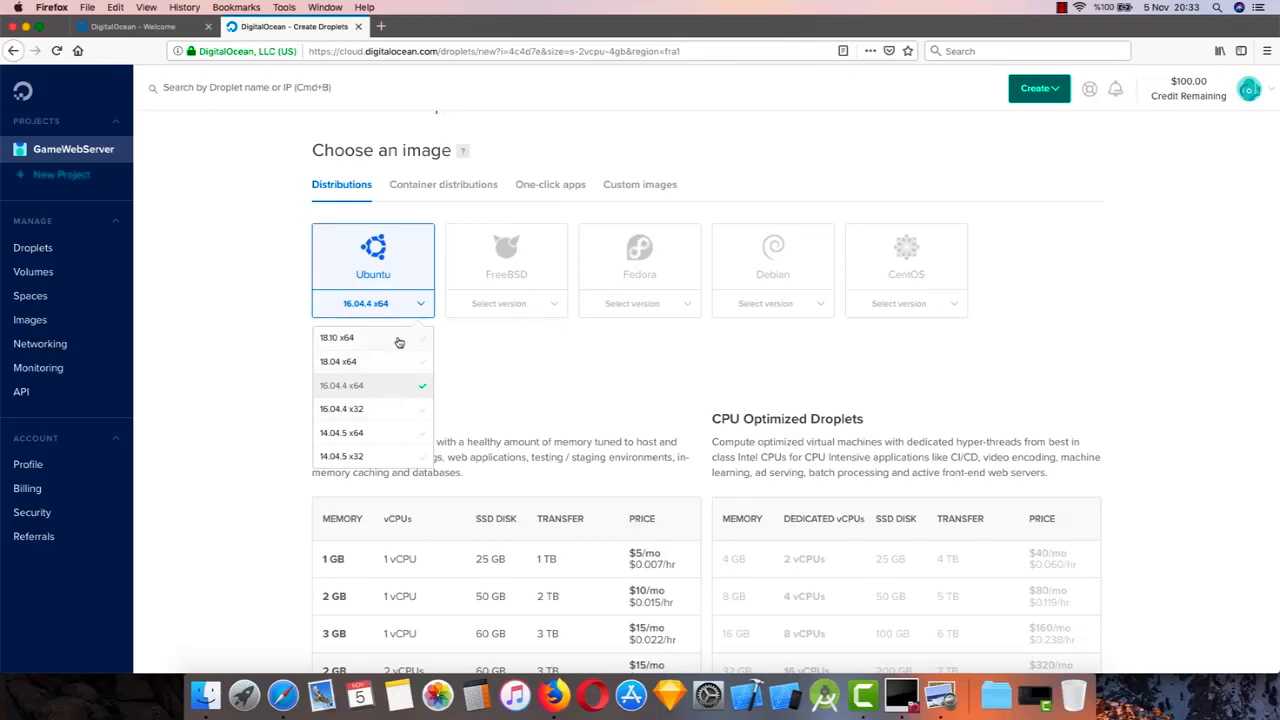
left_click(388, 387)
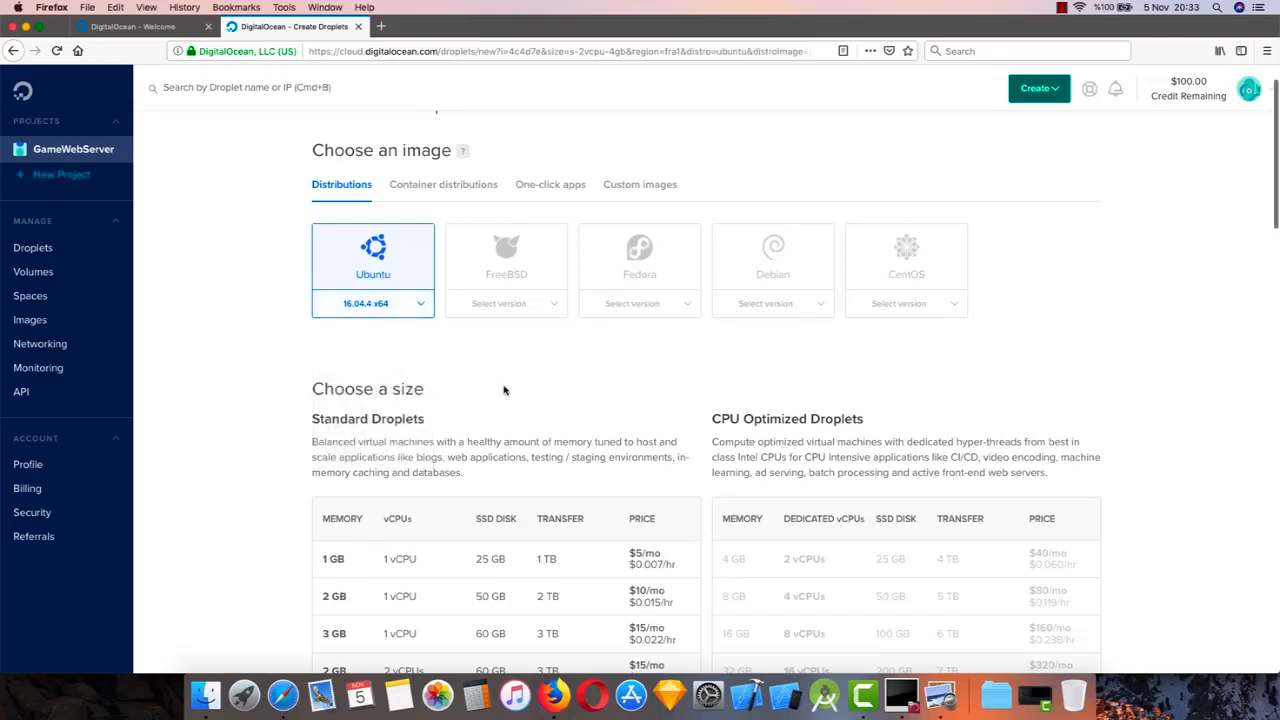
Select the $5/mo standard Droplet size with 1 GB memory, 1 vCPU and 25 GB SSD
scroll(504, 390, "down", 5)
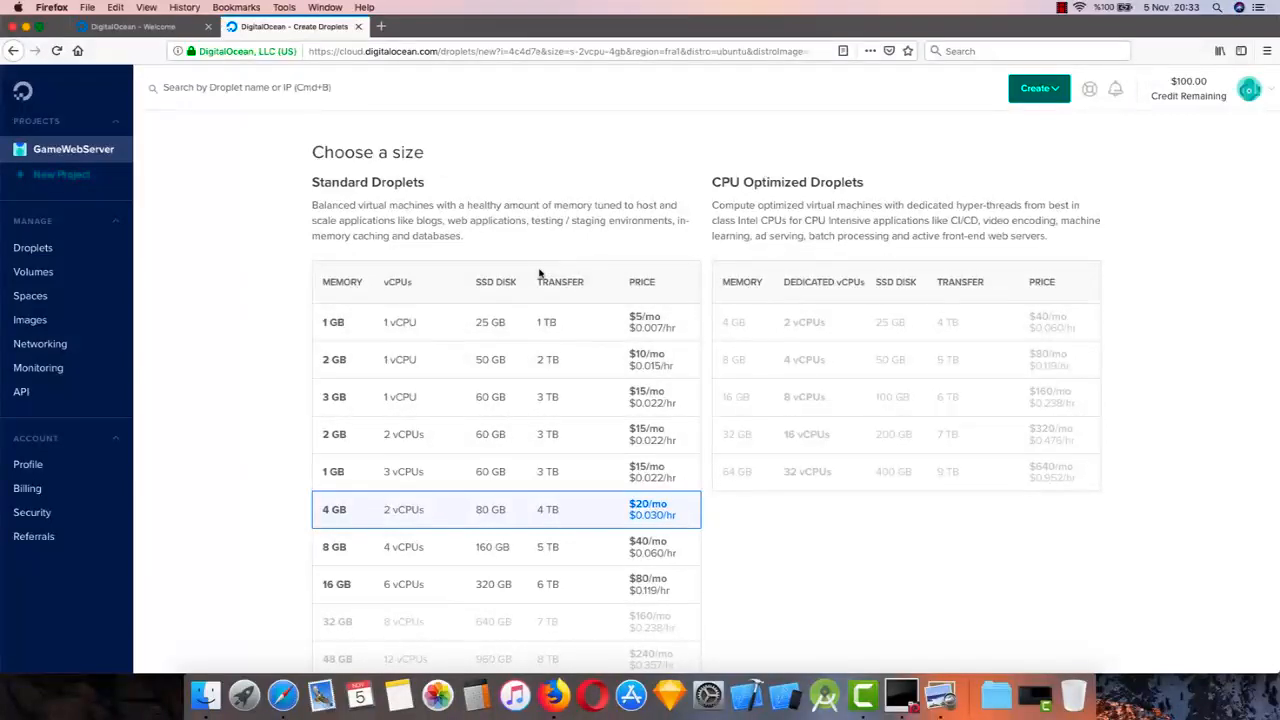
scroll(540, 270, "down", 1)
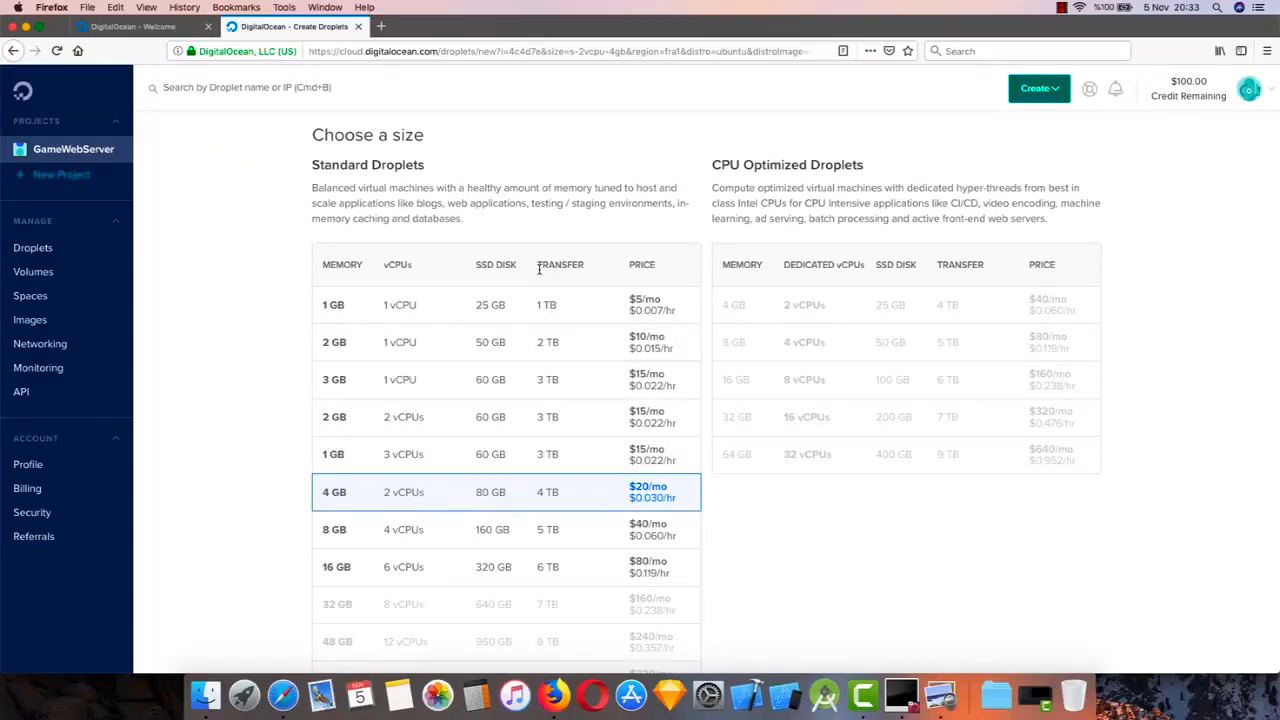
left_click(588, 325)
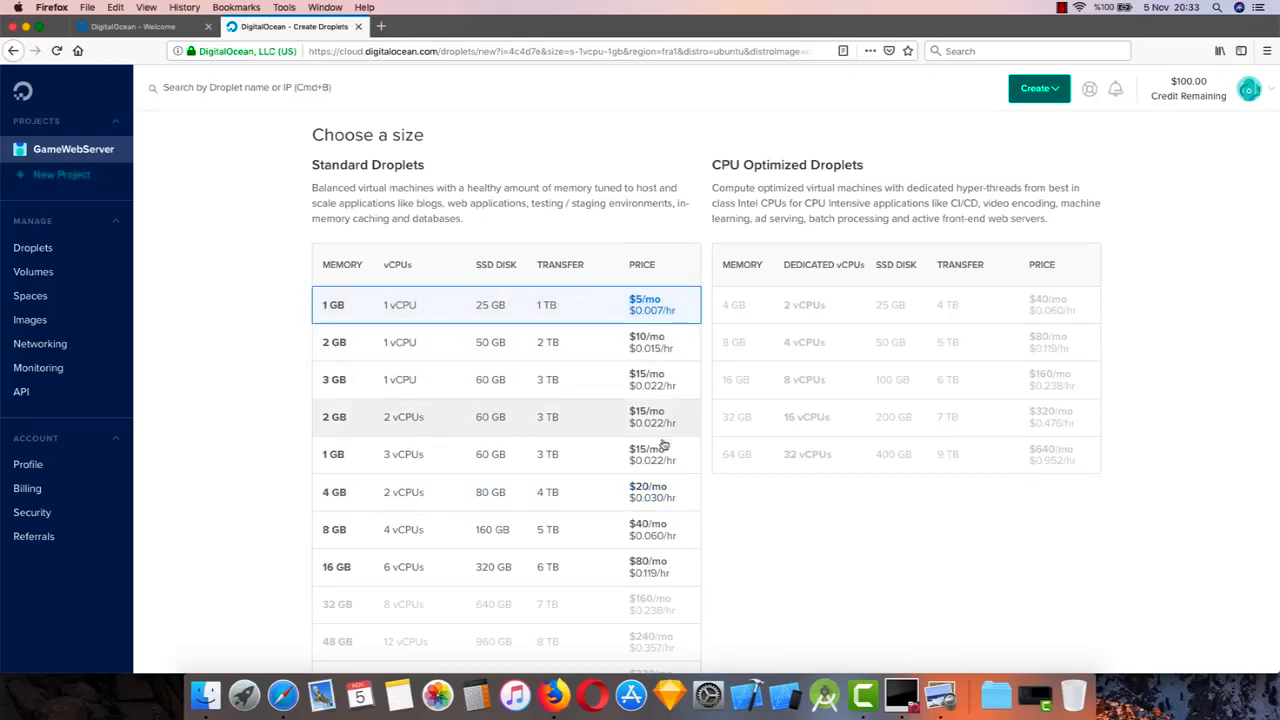
scroll(655, 447, "up", 1)
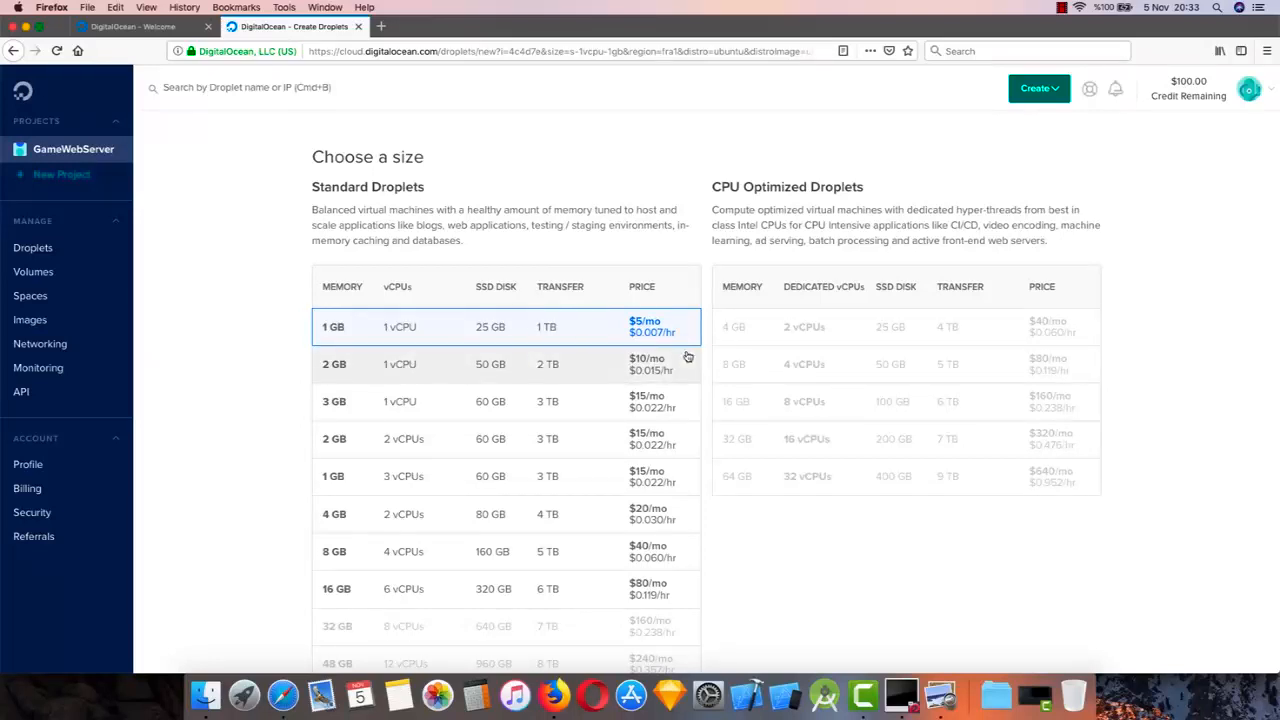
Choose Amsterdam 3 as the Droplet's datacenter region, without adding backups or block storage
scroll(687, 357, "down", 2)
scroll(687, 357, "down", 10)
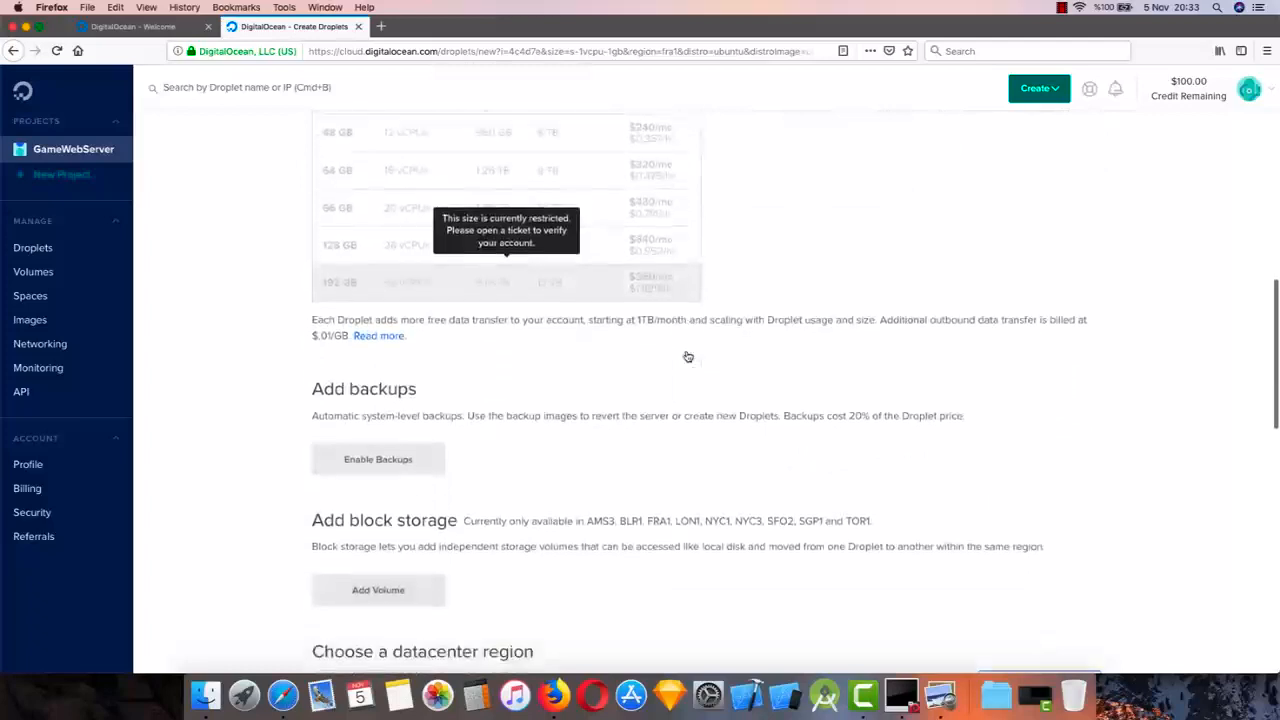
scroll(671, 400, "down", 5)
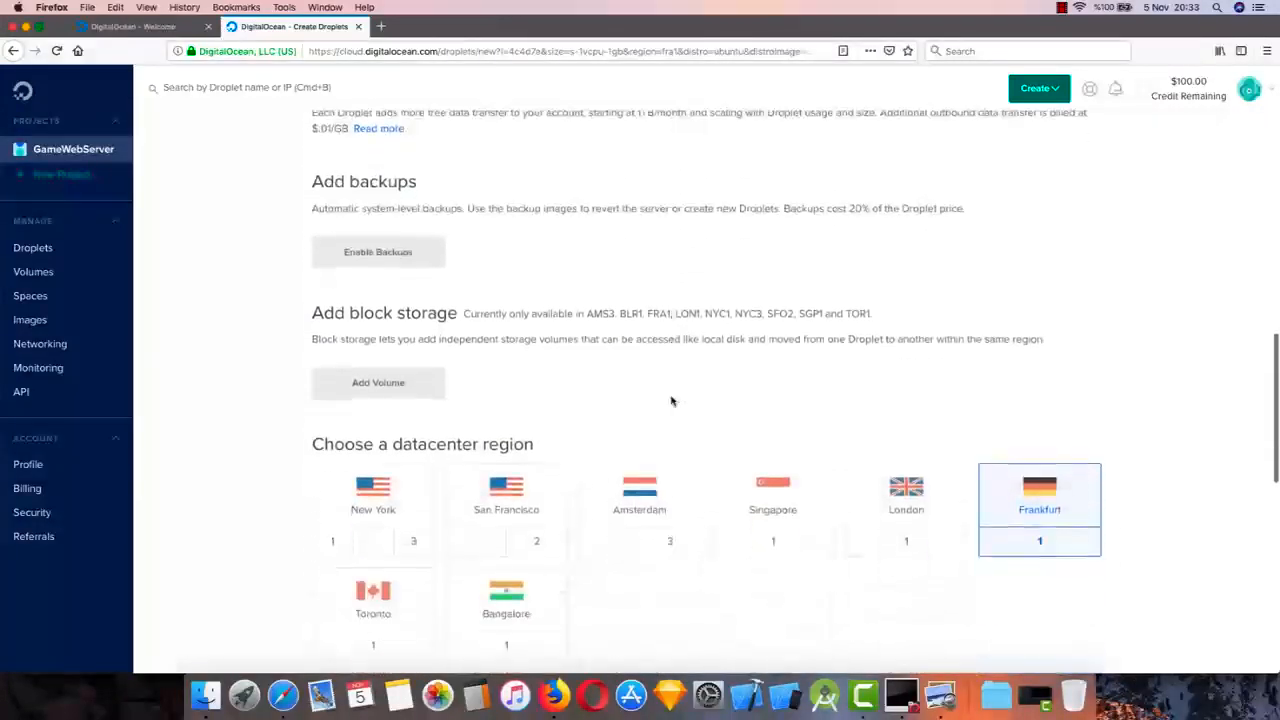
scroll(671, 400, "down", 2)
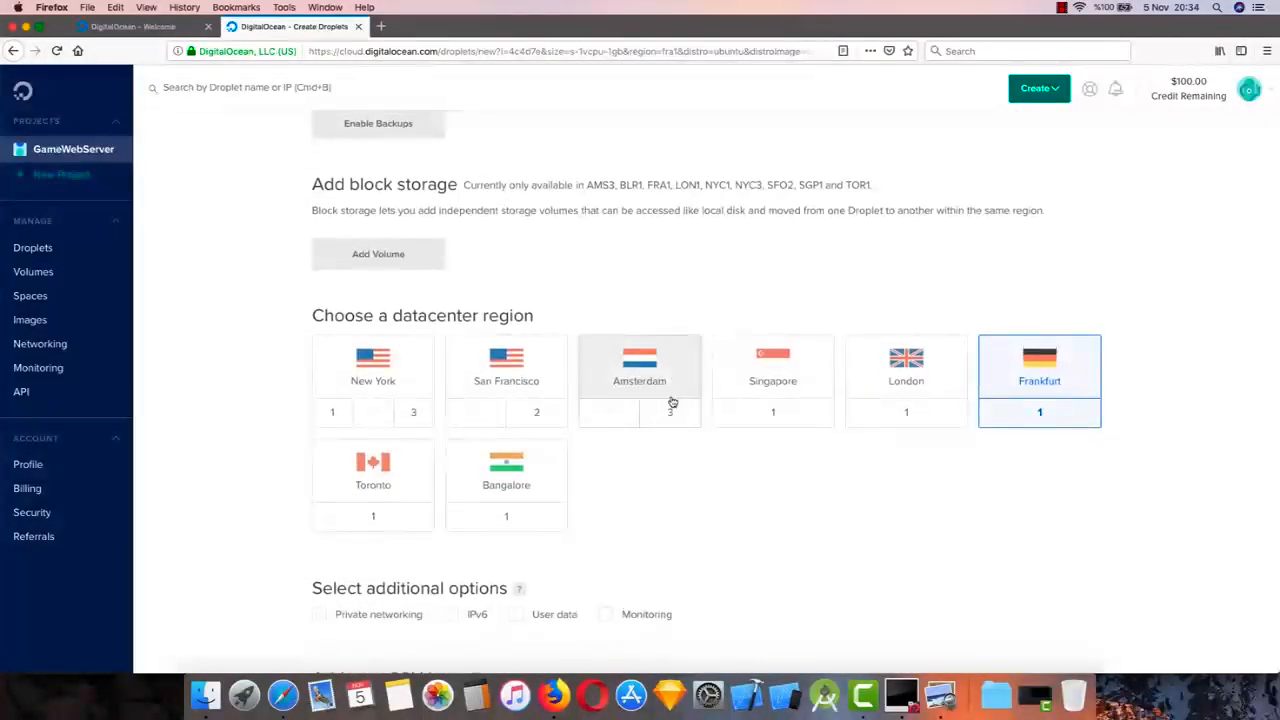
scroll(620, 415, "down", 1)
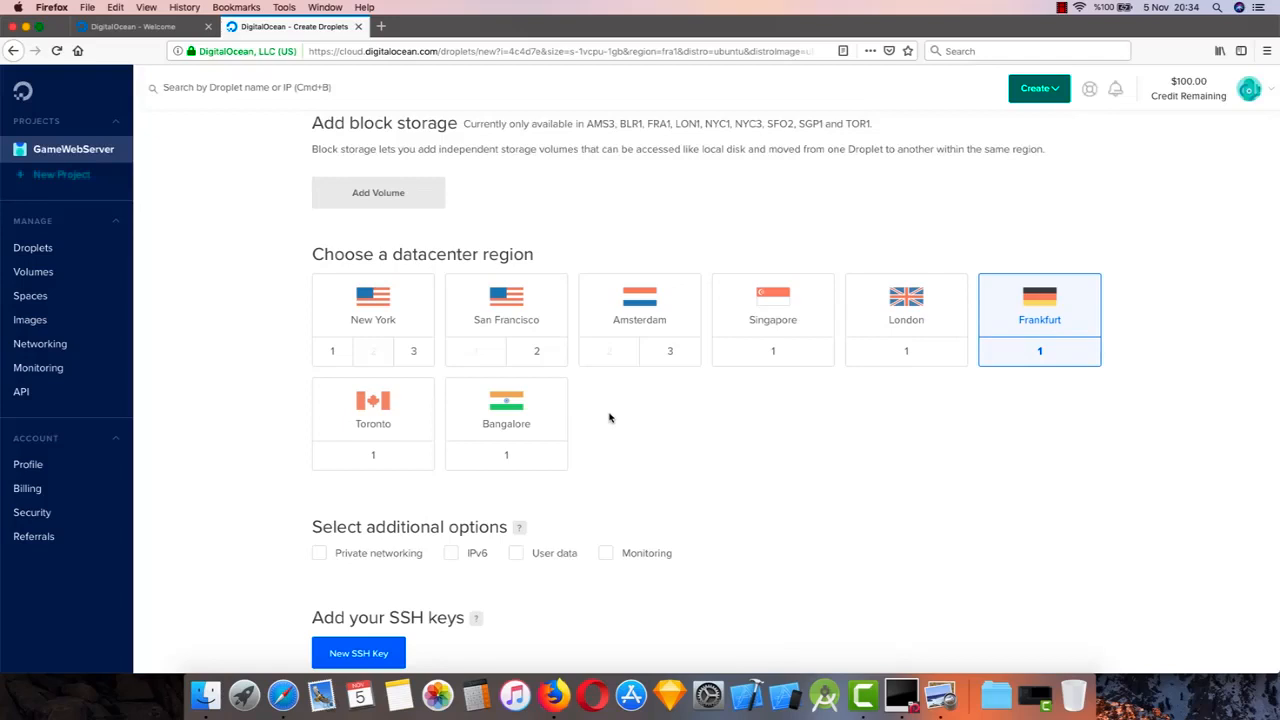
scroll(797, 437, "down", 1)
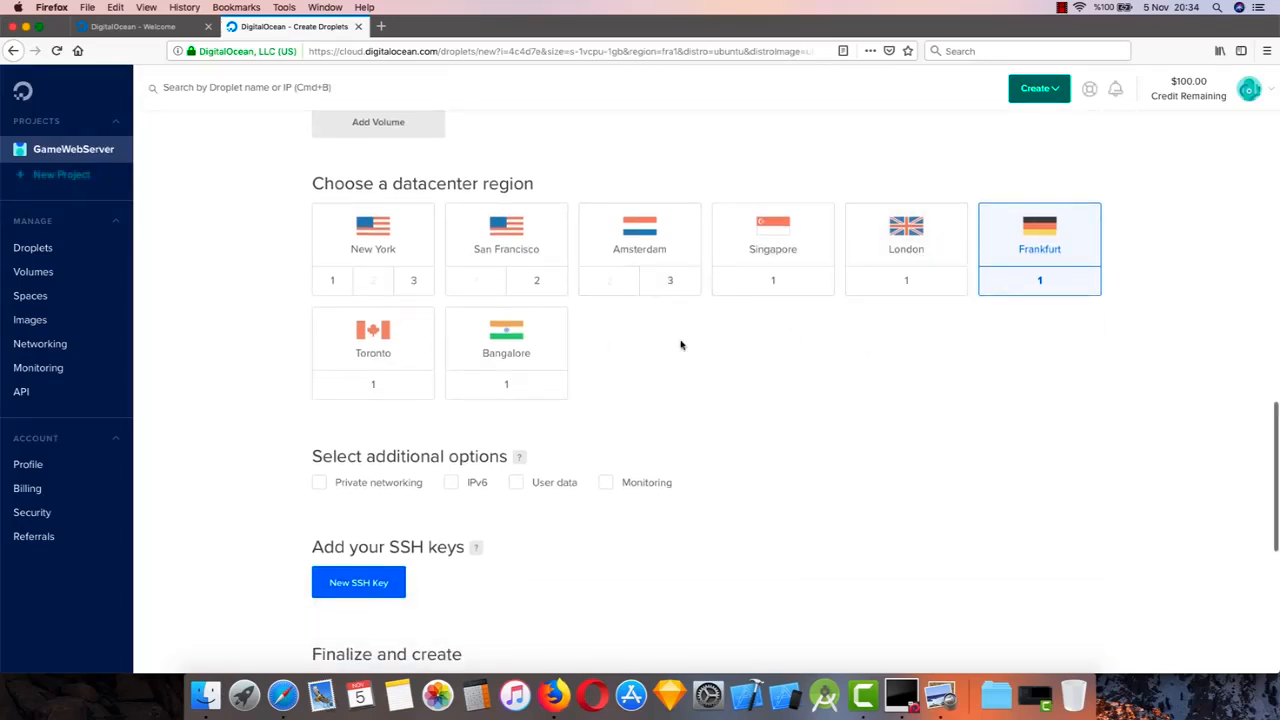
left_click(667, 278)
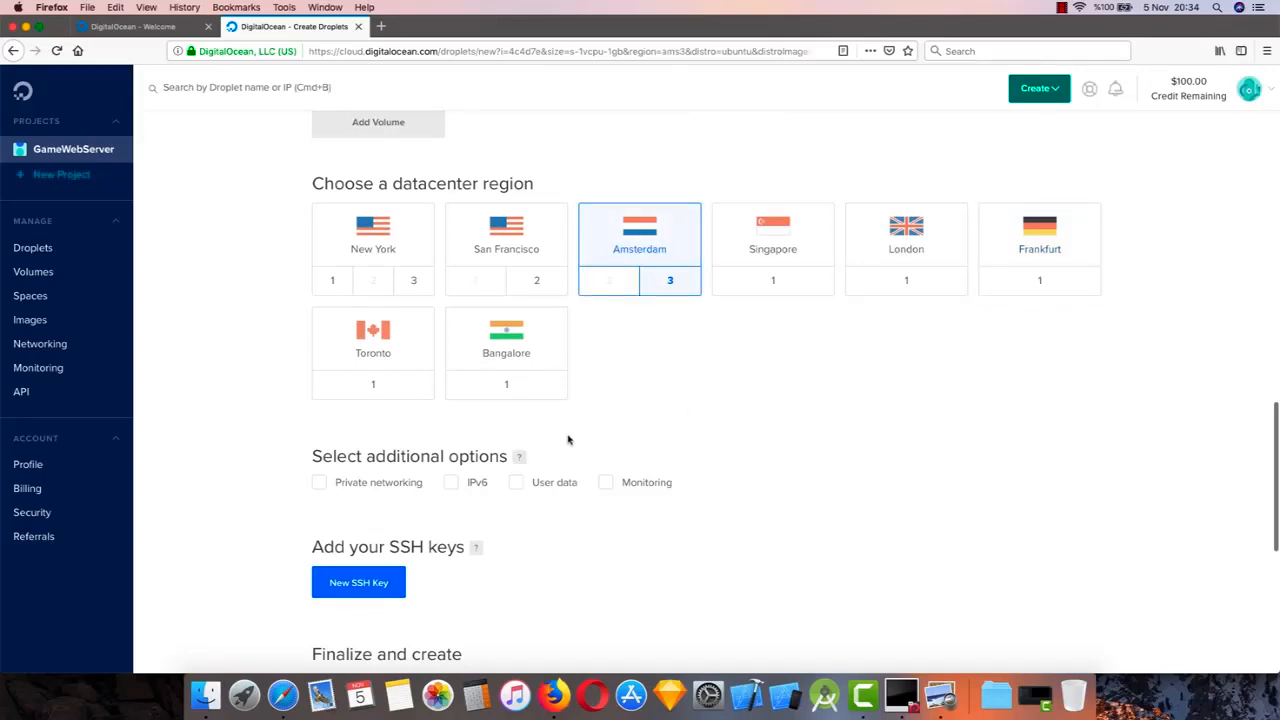
Create one Droplet in the GameWebServer project with hostname ubuntu-s-1vcpu-1gb-ams3-01, without additional options or SSH keys
scroll(575, 368, "down", 2)
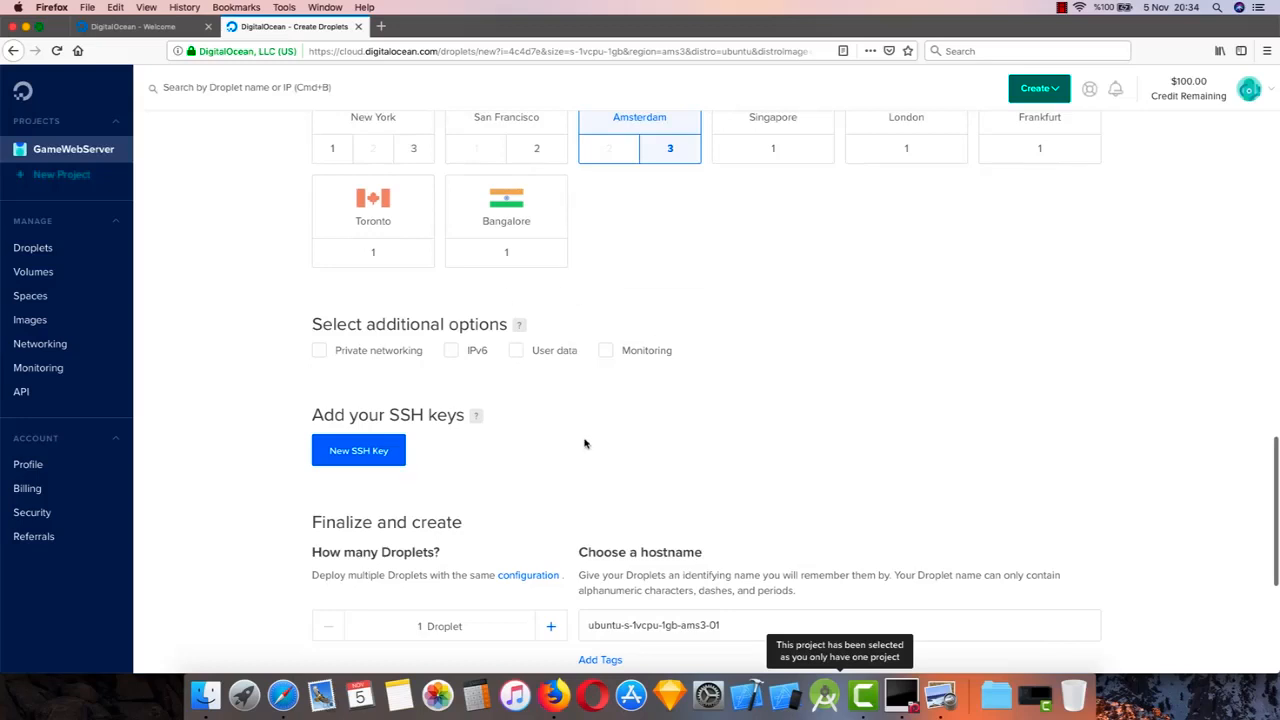
scroll(585, 442, "down", 3)
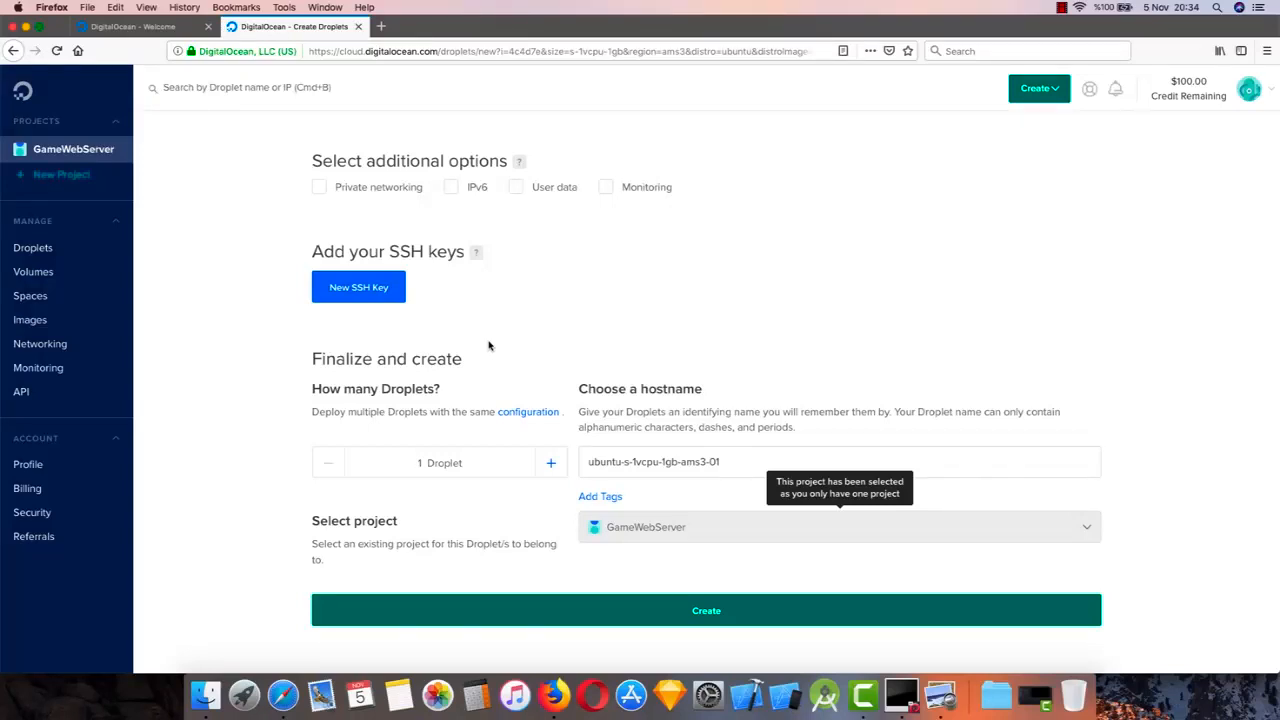
scroll(489, 346, "down", 1)
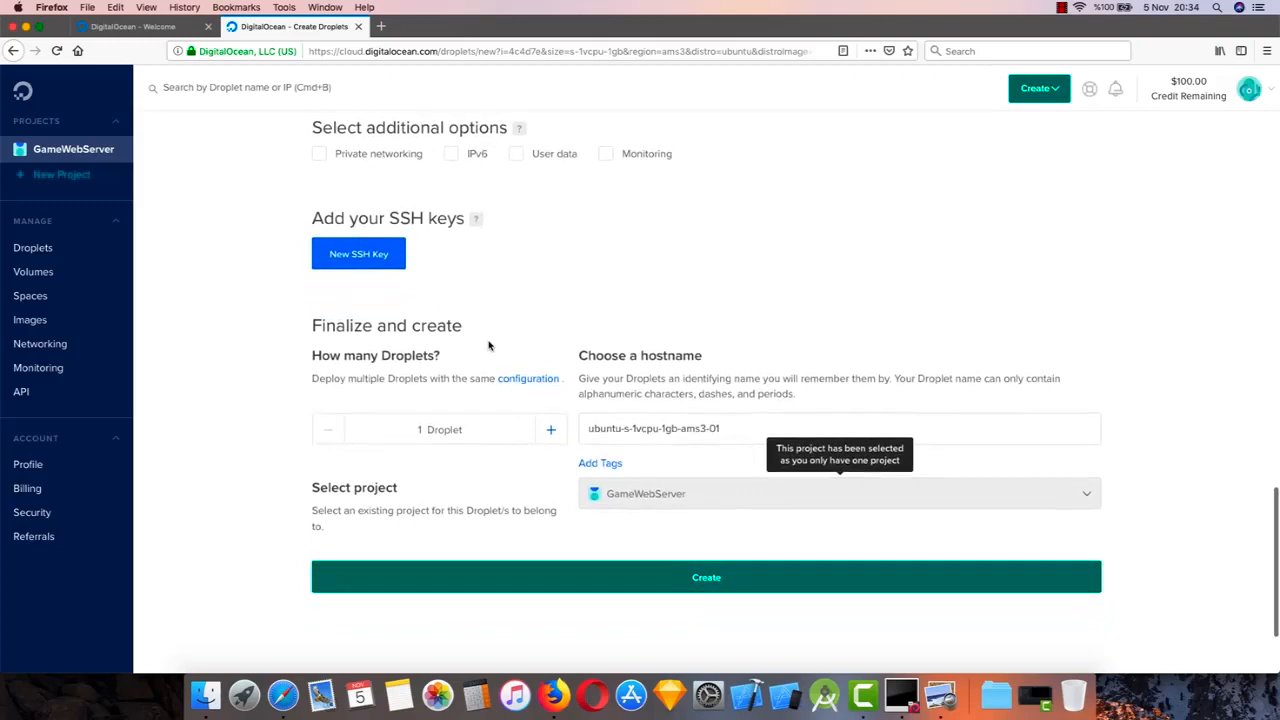
scroll(489, 346, "down", 1)
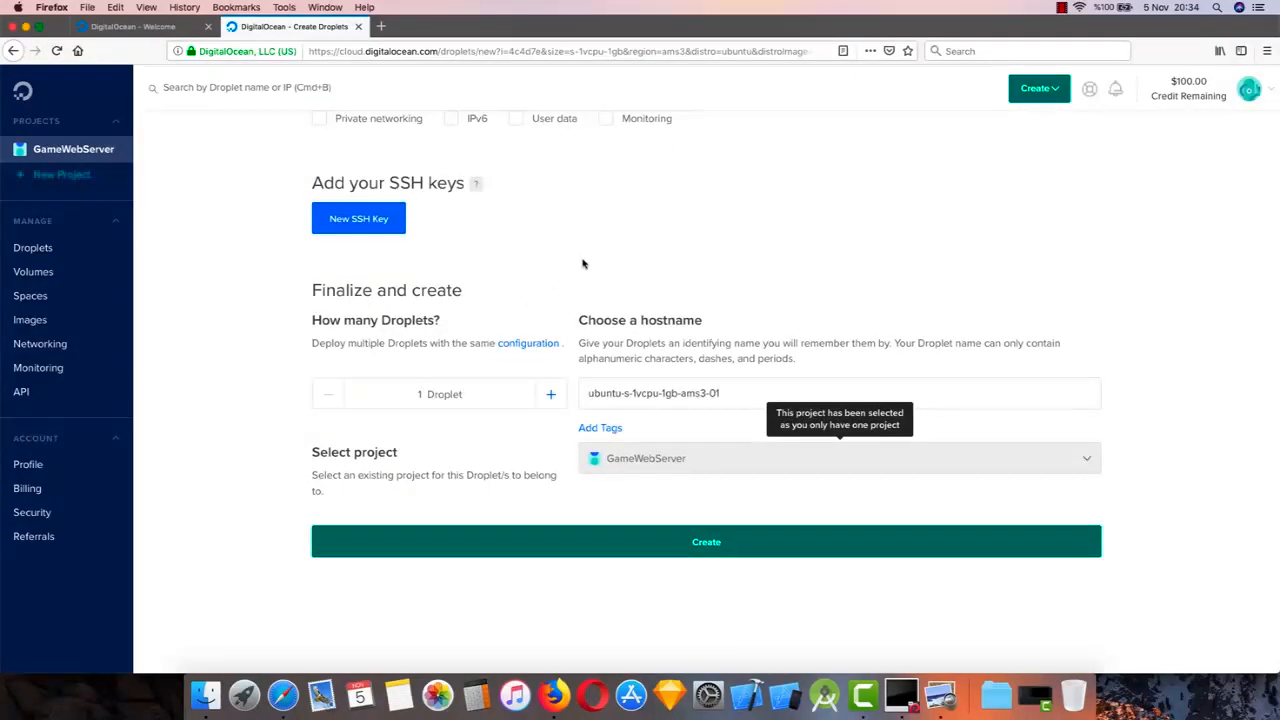
scroll(582, 263, "down", 3)
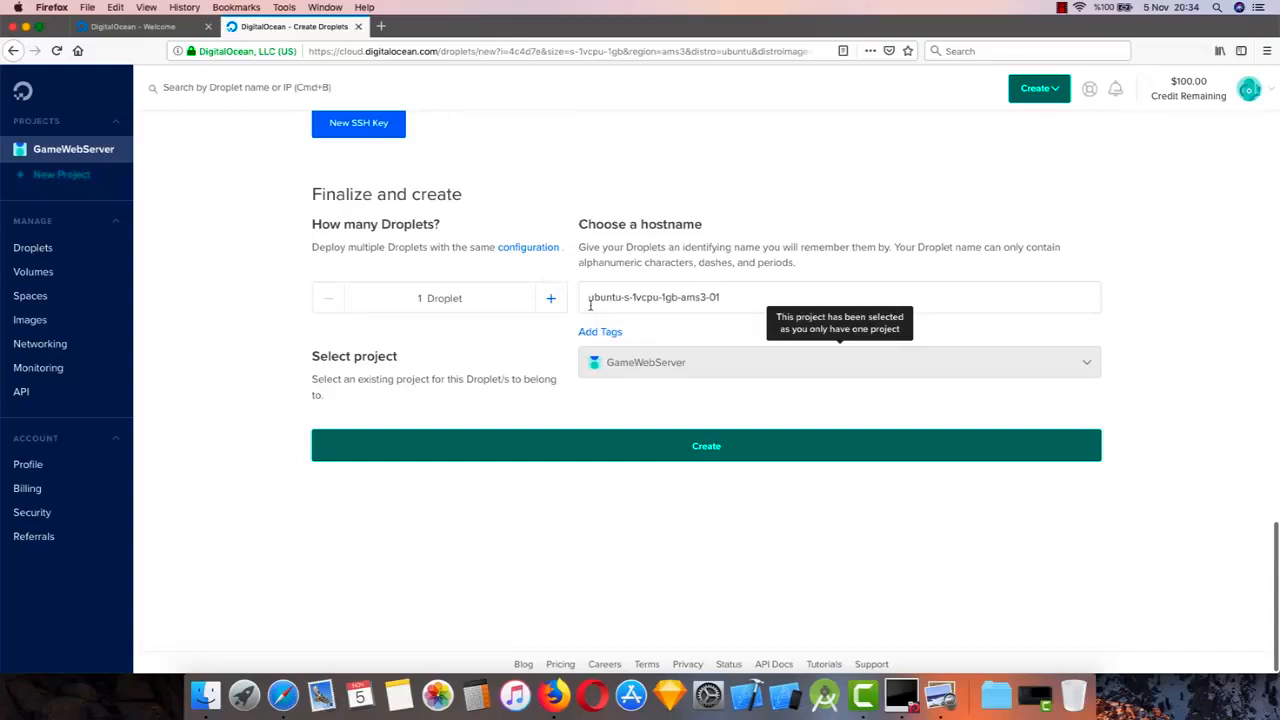
left_click(620, 298)
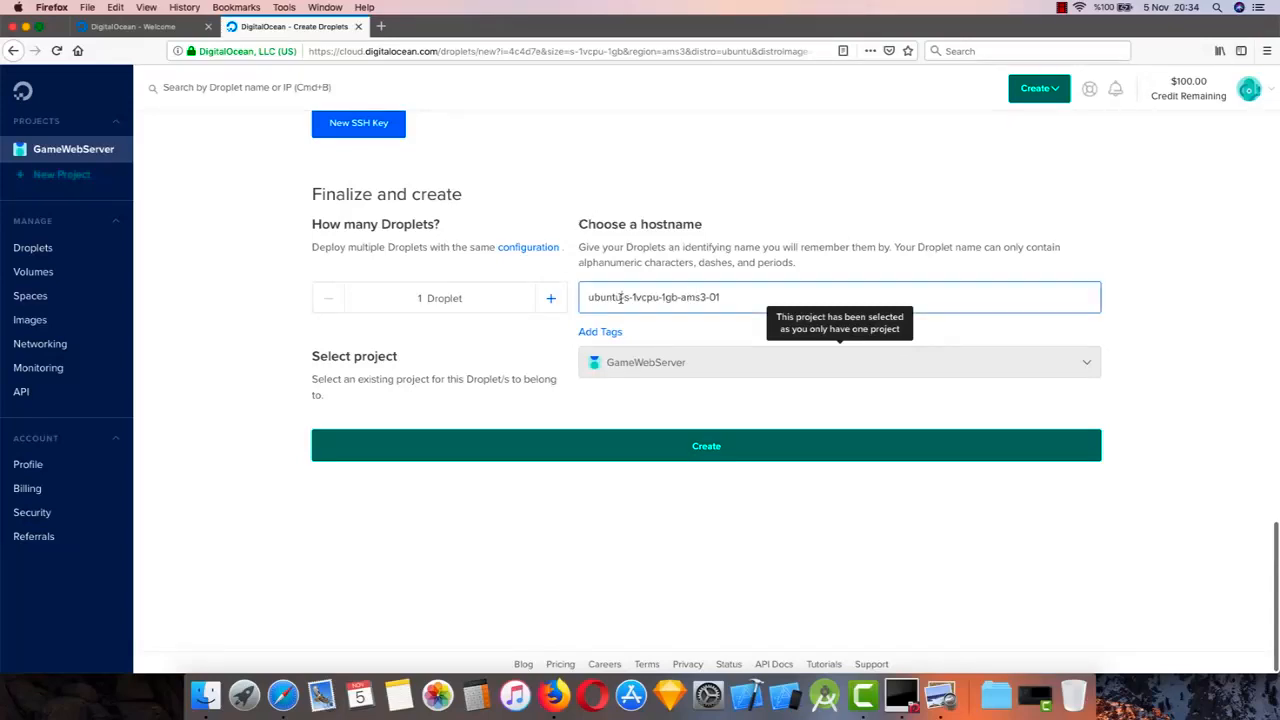
left_click(682, 320)
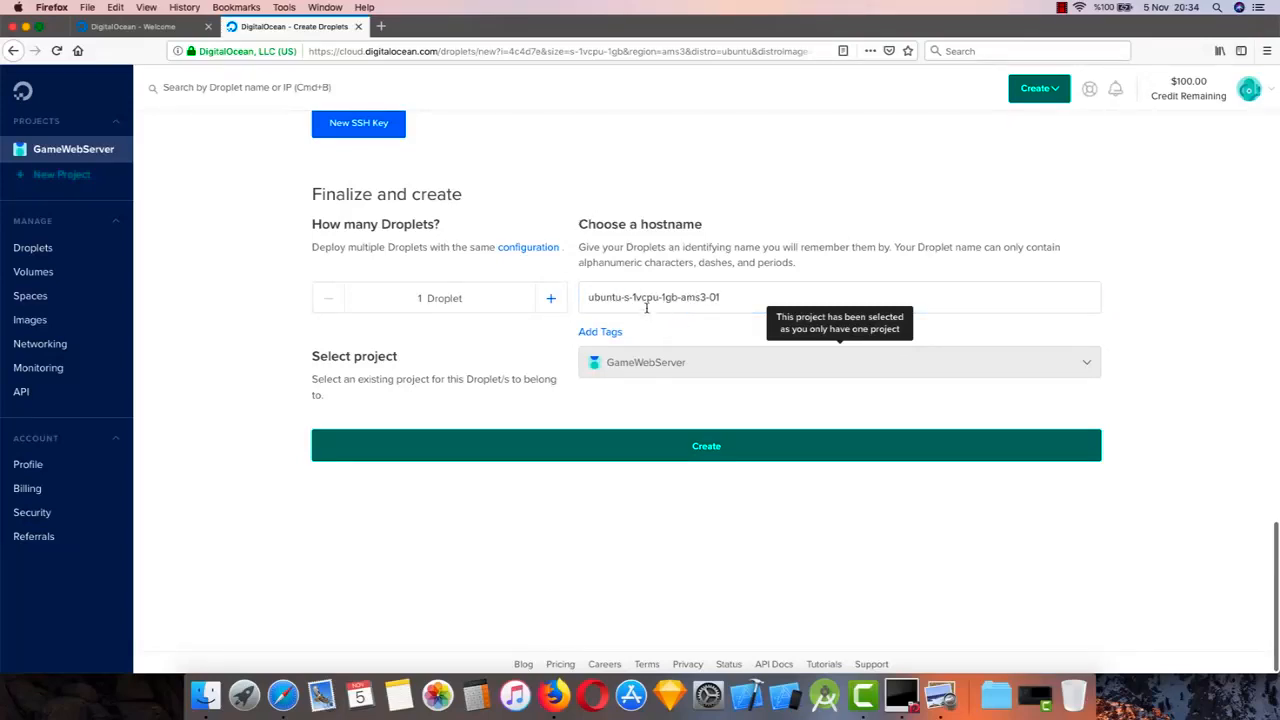
left_click(641, 476)
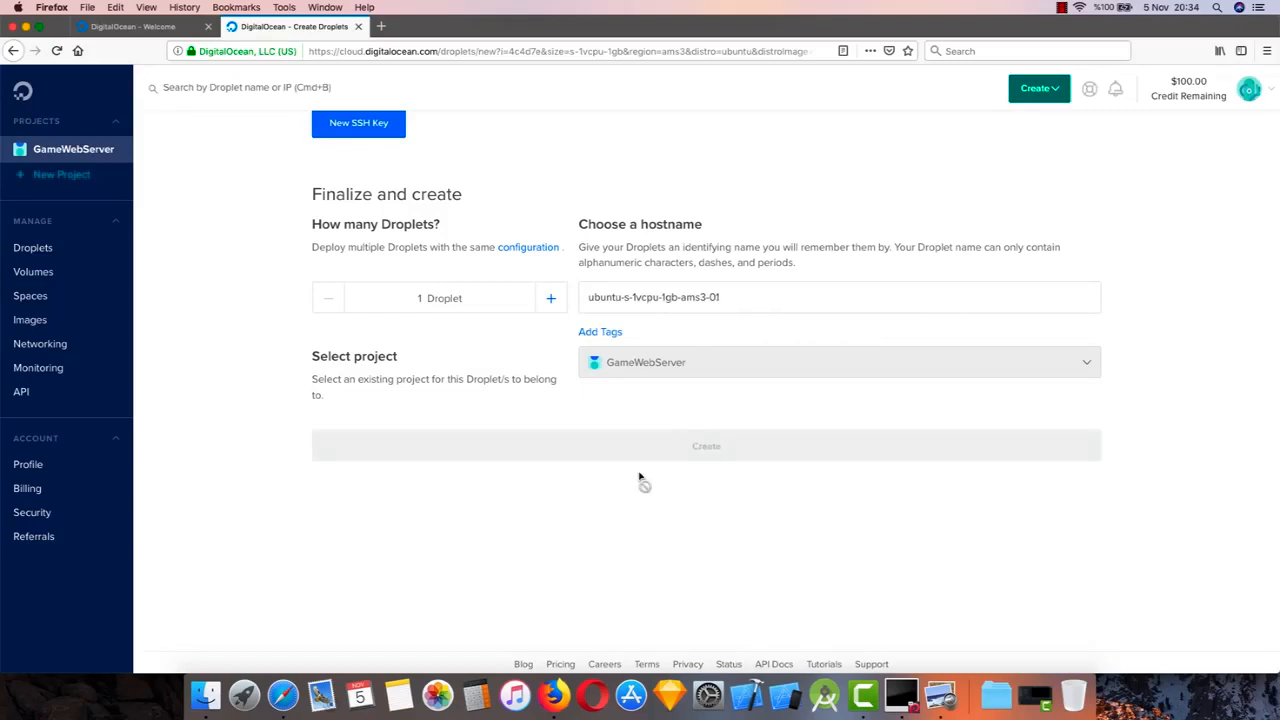
scroll(640, 477, "up", 5)
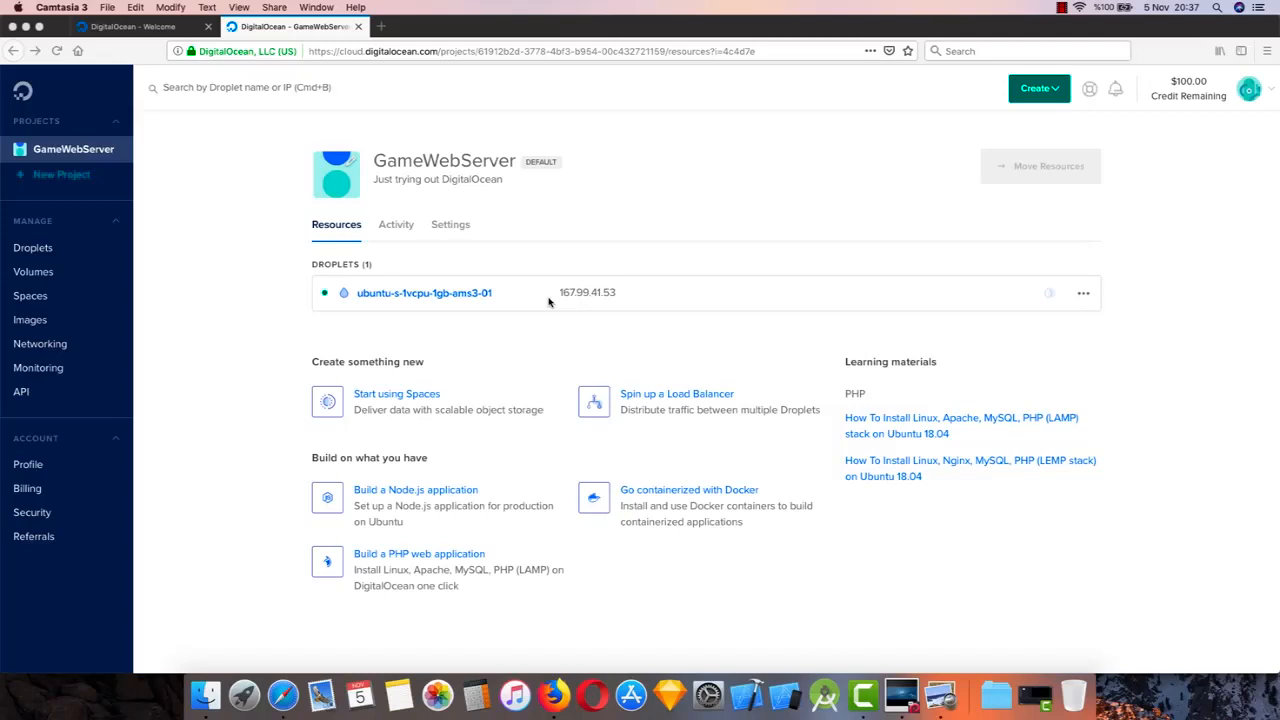
left_click(697, 318)
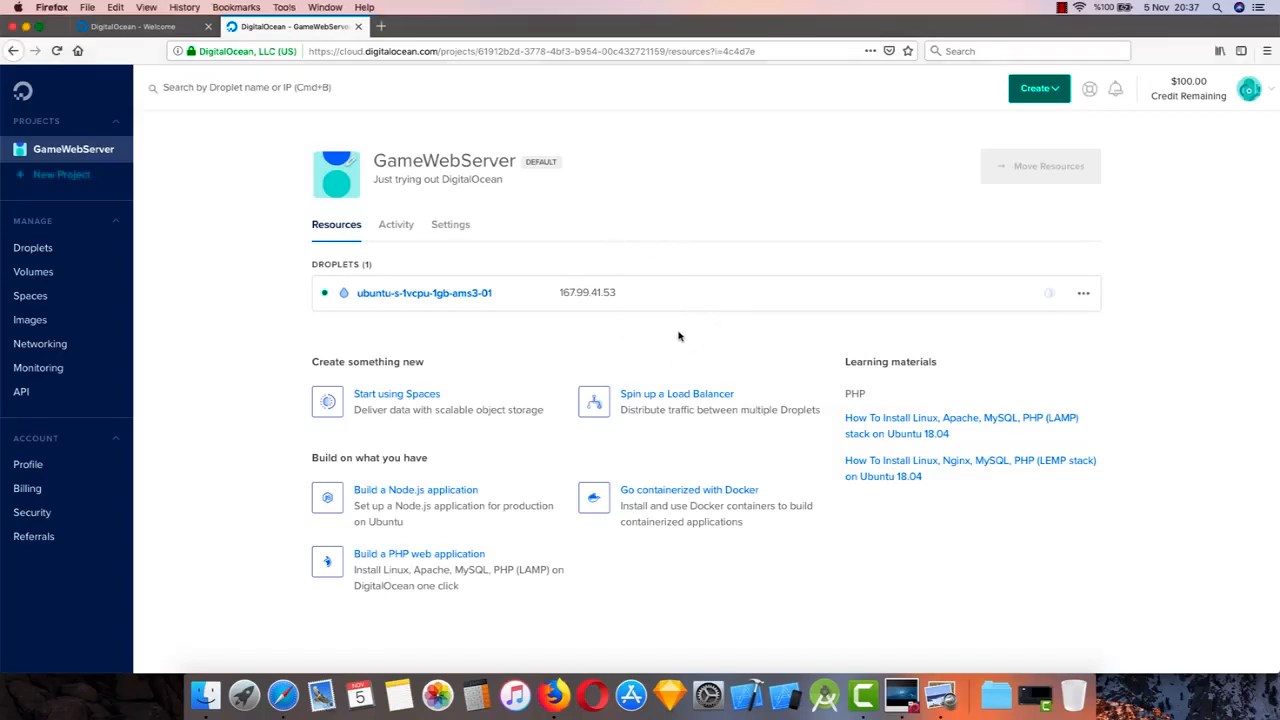